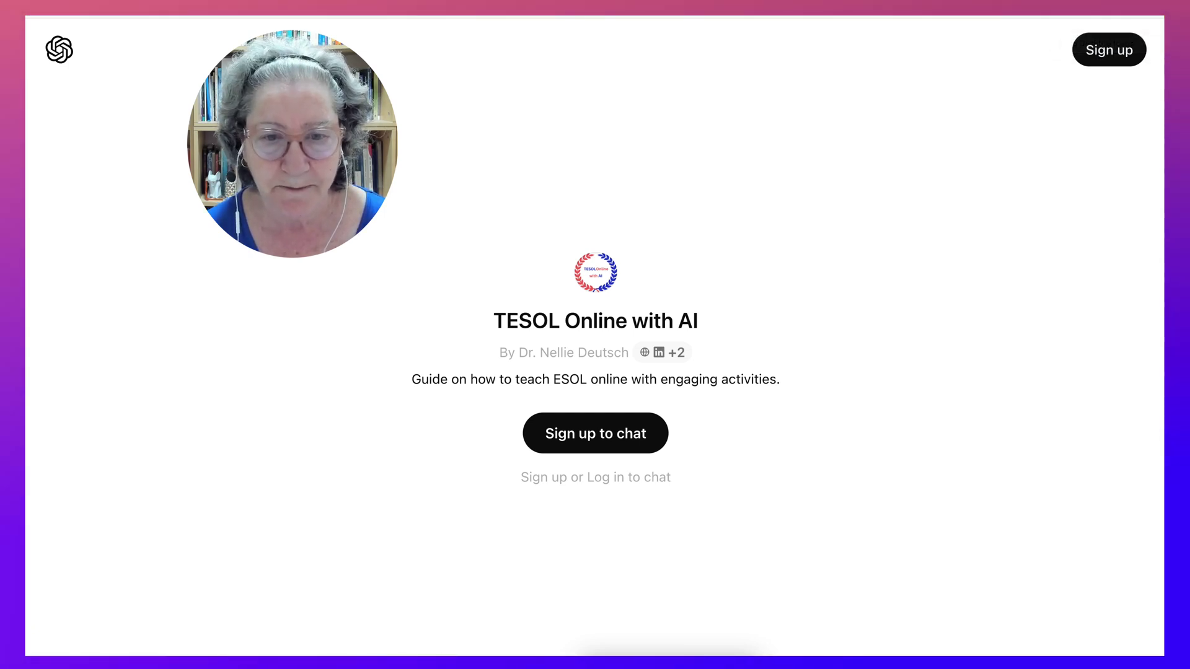
- Log in to ChatGPT with an existing account to use the TESOL Online with AI GPT
left_click(595, 433)
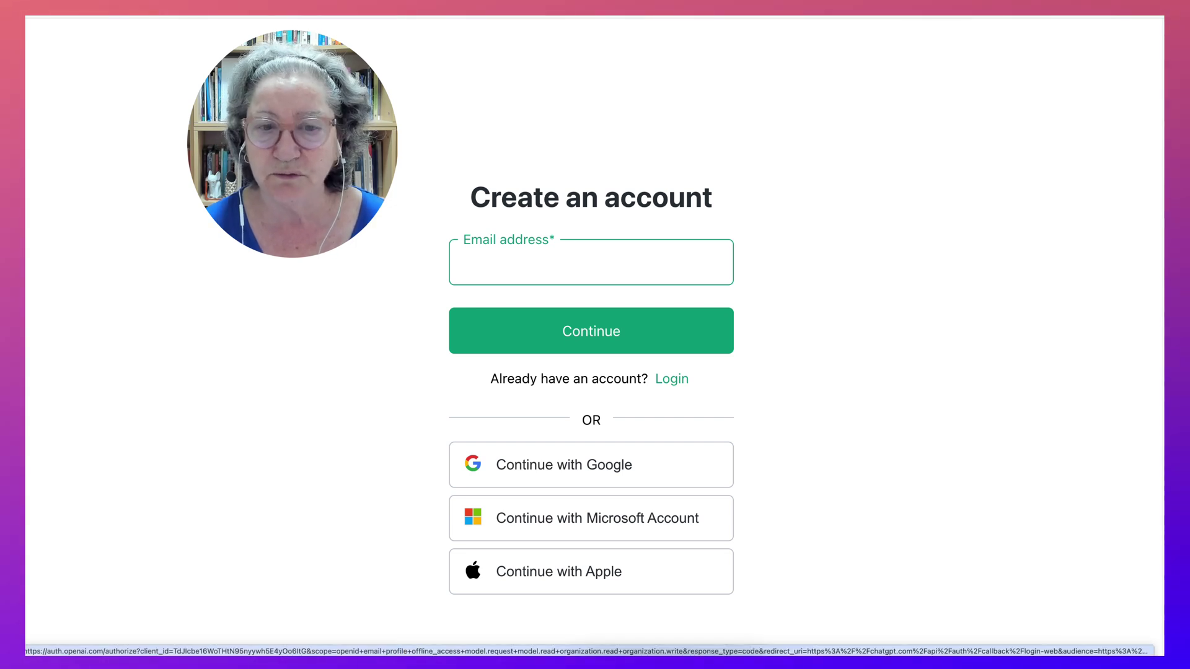
left_click(671, 378)
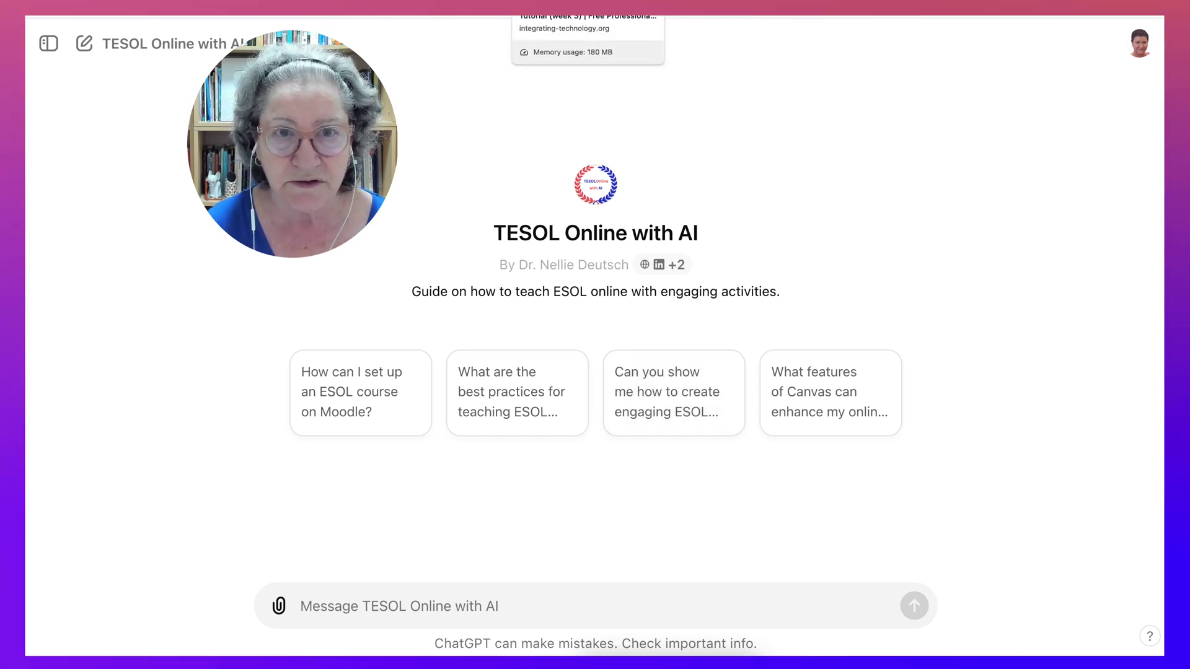
- Switch to Moodle and scroll the week 3 Reading and Vocabulary assignment instructions
left_click(557, 5)
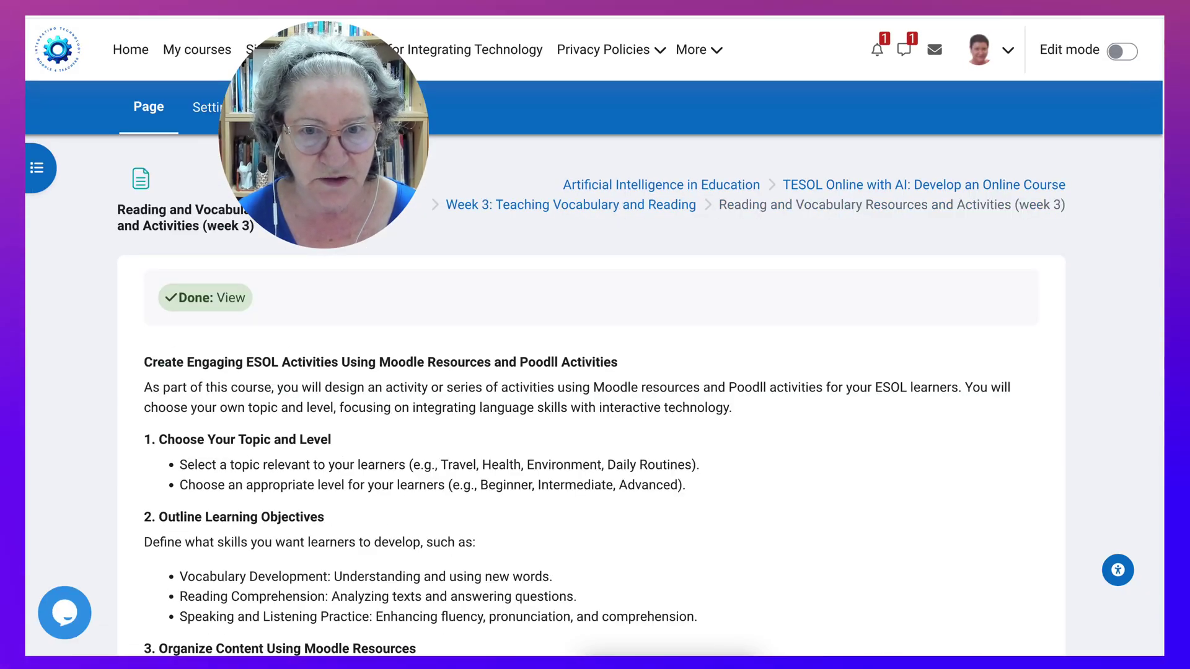
scroll(592, 397, "down", 2)
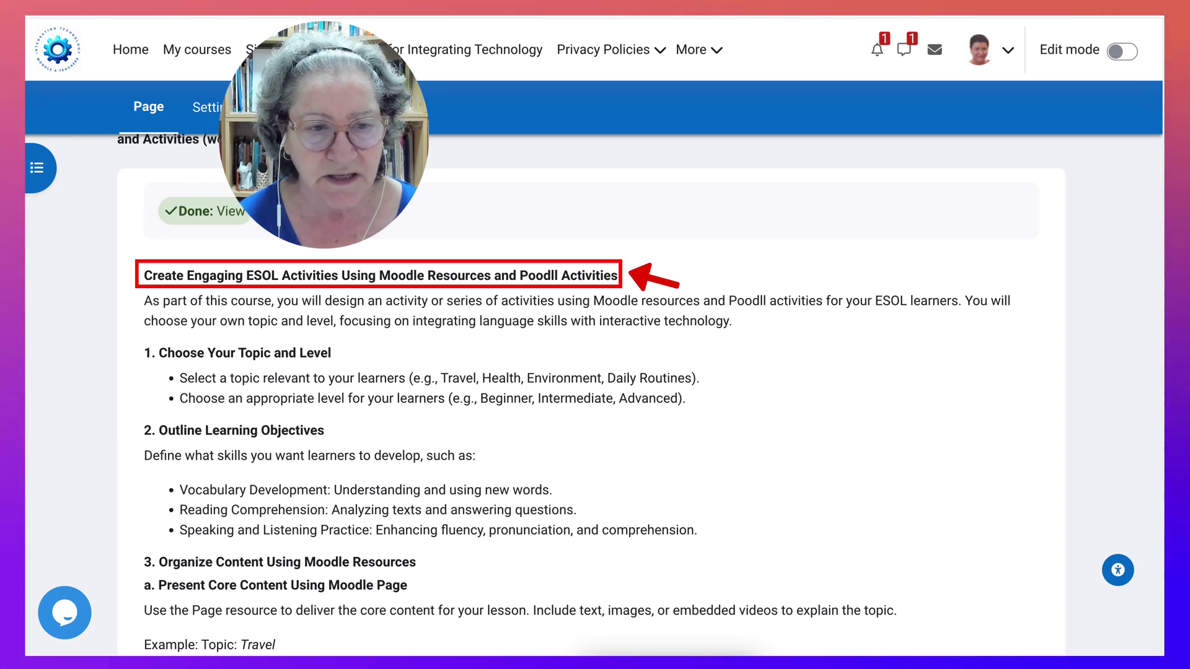
scroll(589, 396, "down", 2)
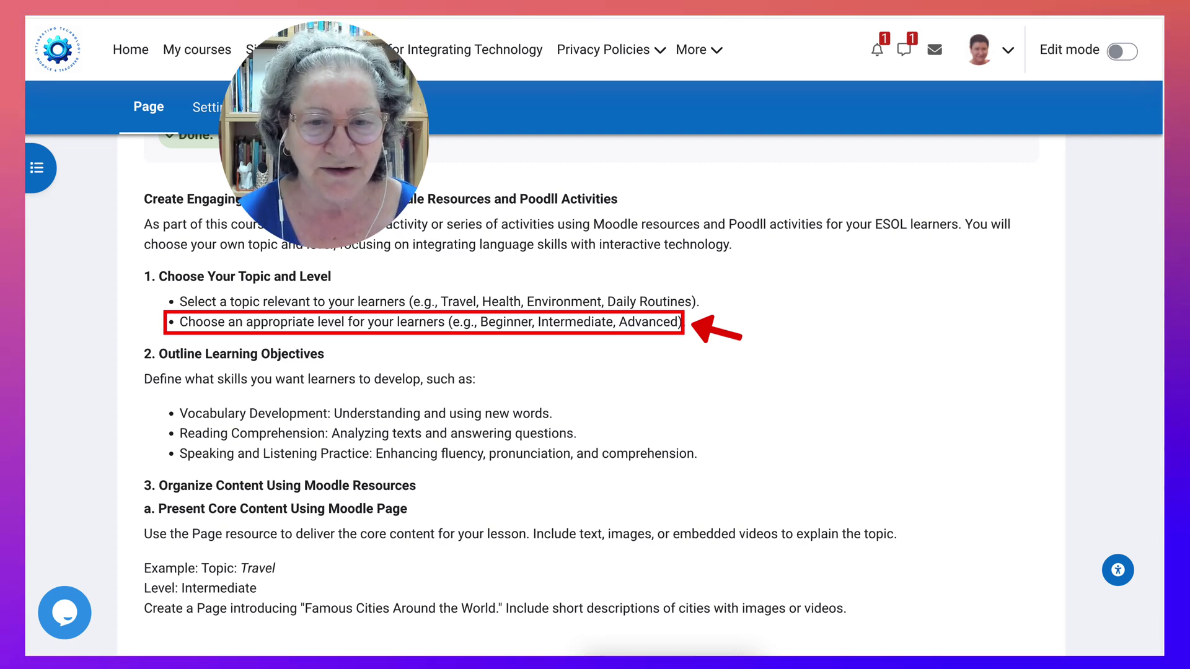
- Copy the full ESOL activities assignment text from Moodle and go back to the ChatGPT tab
scroll(595, 384, "down", 1)
scroll(595, 385, "down", 1)
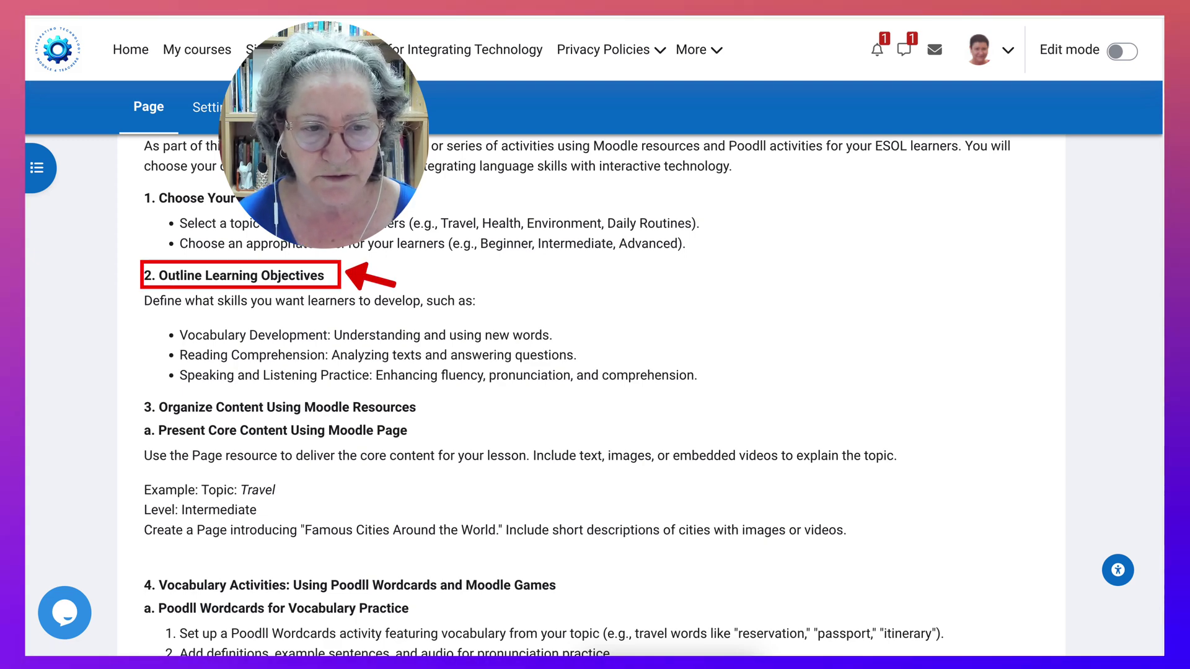
scroll(595, 396, "down", 5)
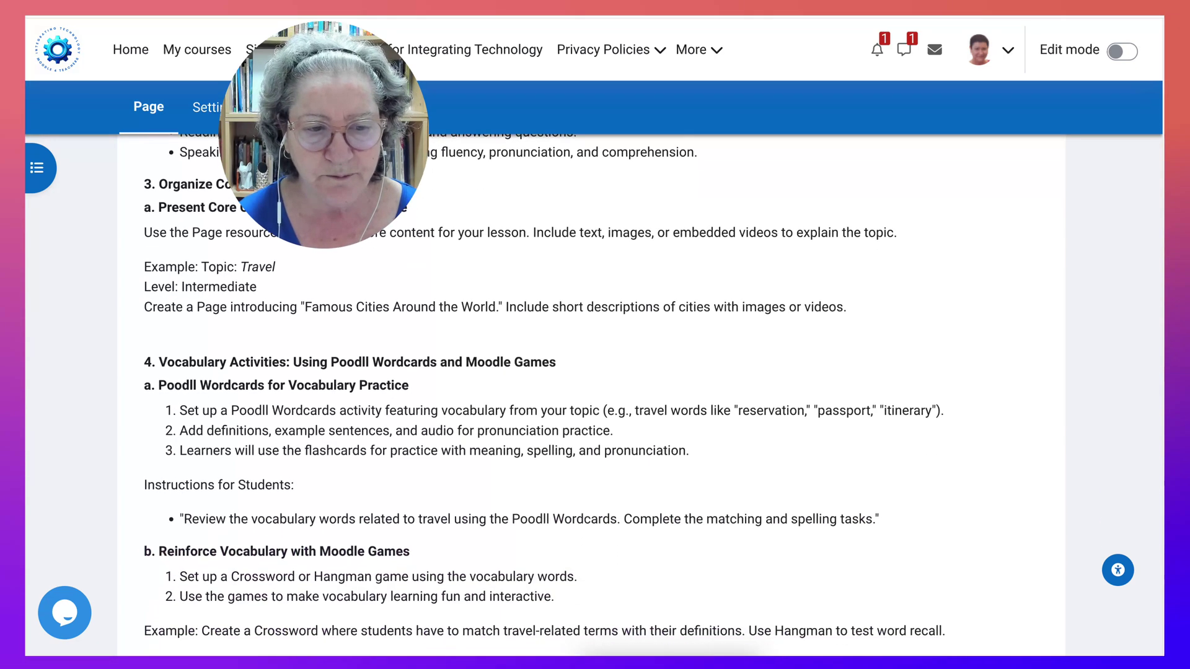
scroll(595, 396, "down", 4)
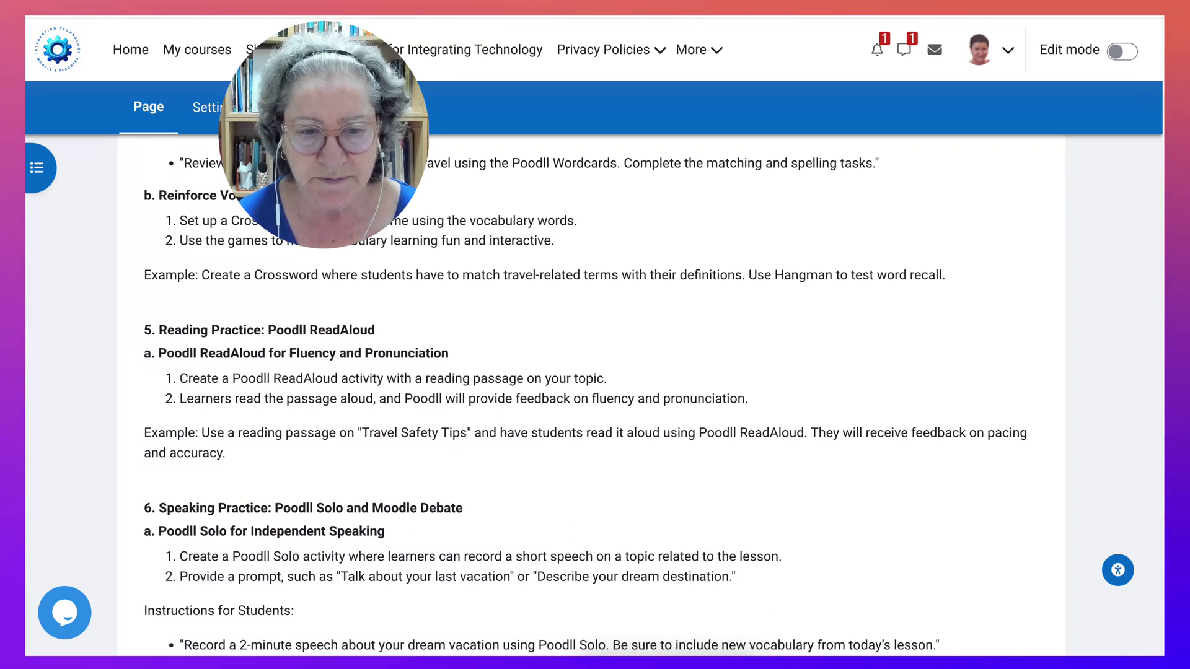
scroll(595, 397, "down", 2)
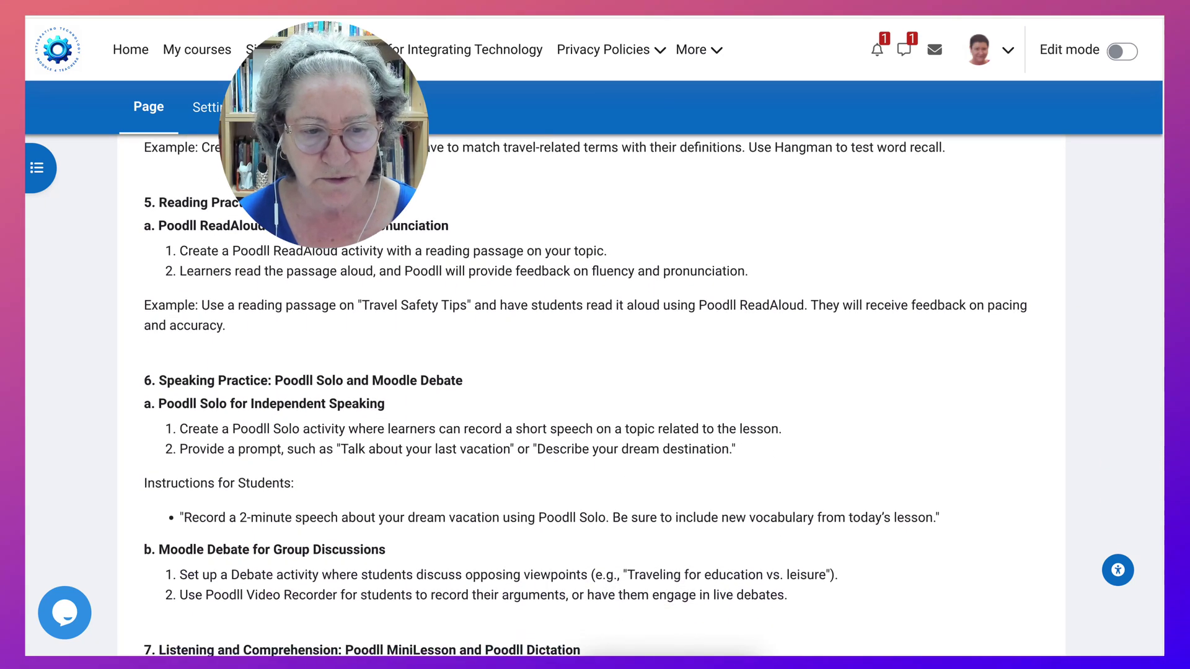
scroll(595, 396, "down", 3)
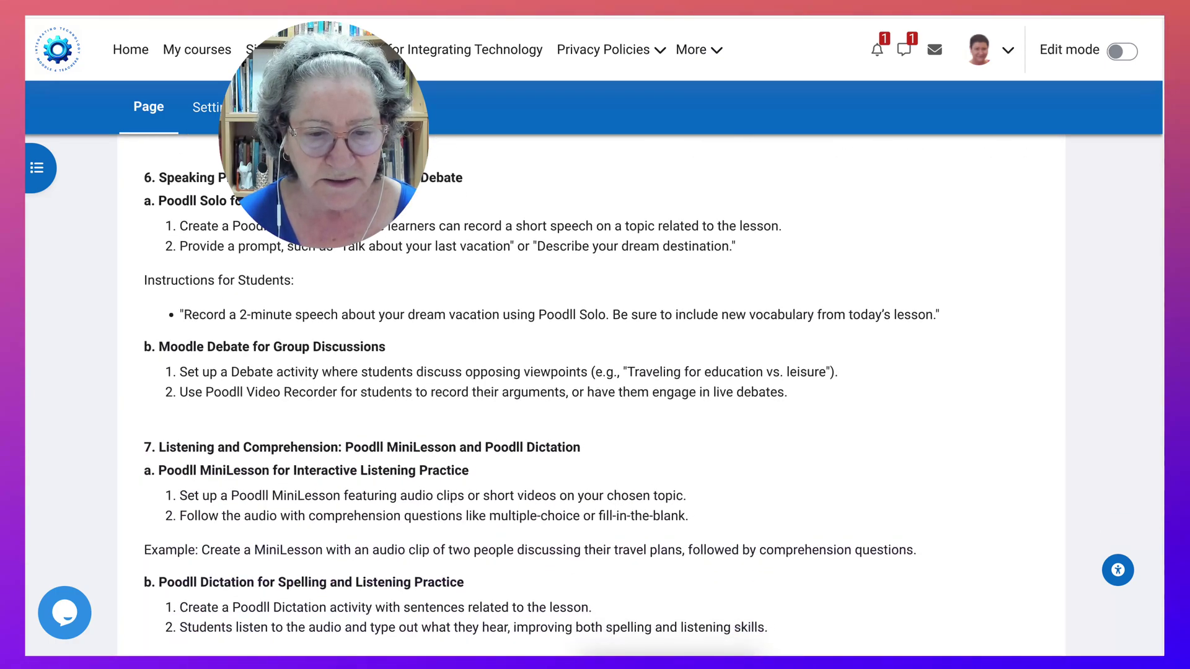
scroll(595, 397, "down", 4)
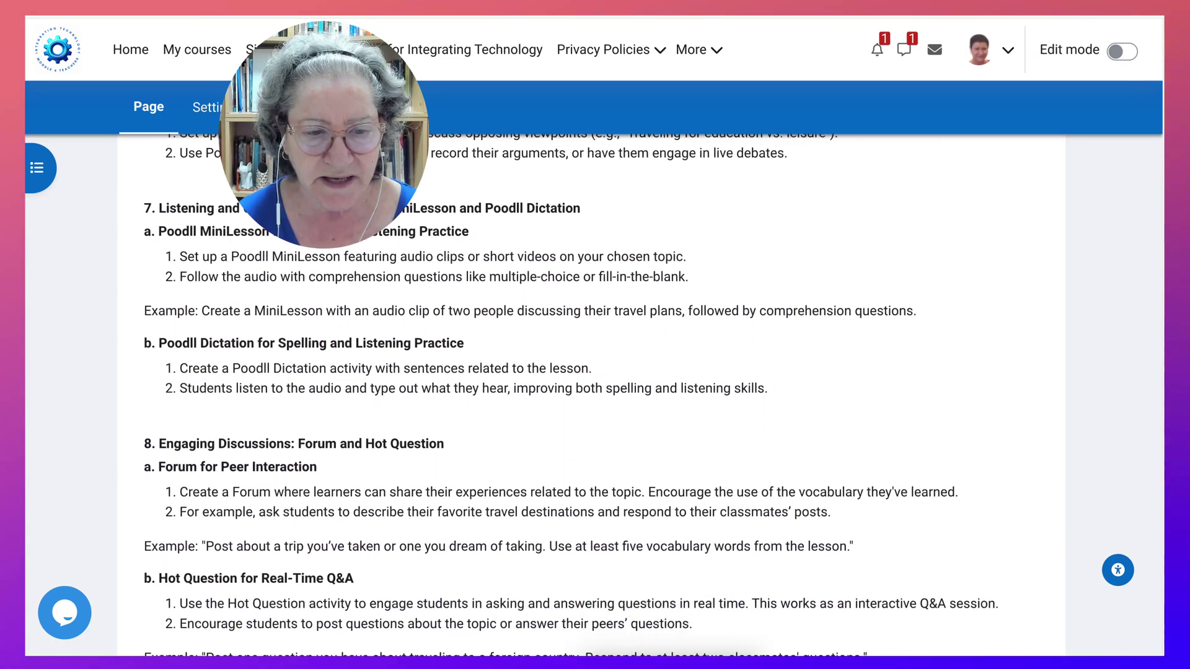
scroll(594, 397, "down", 5)
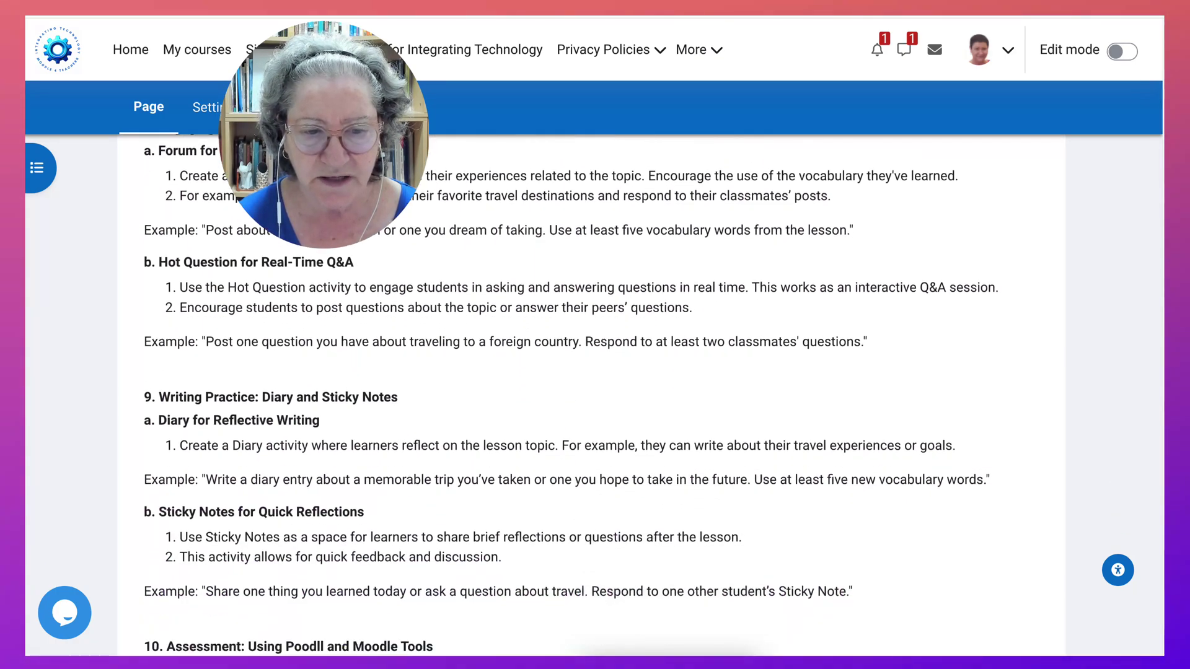
scroll(595, 396, "down", 2)
scroll(595, 397, "up", 6)
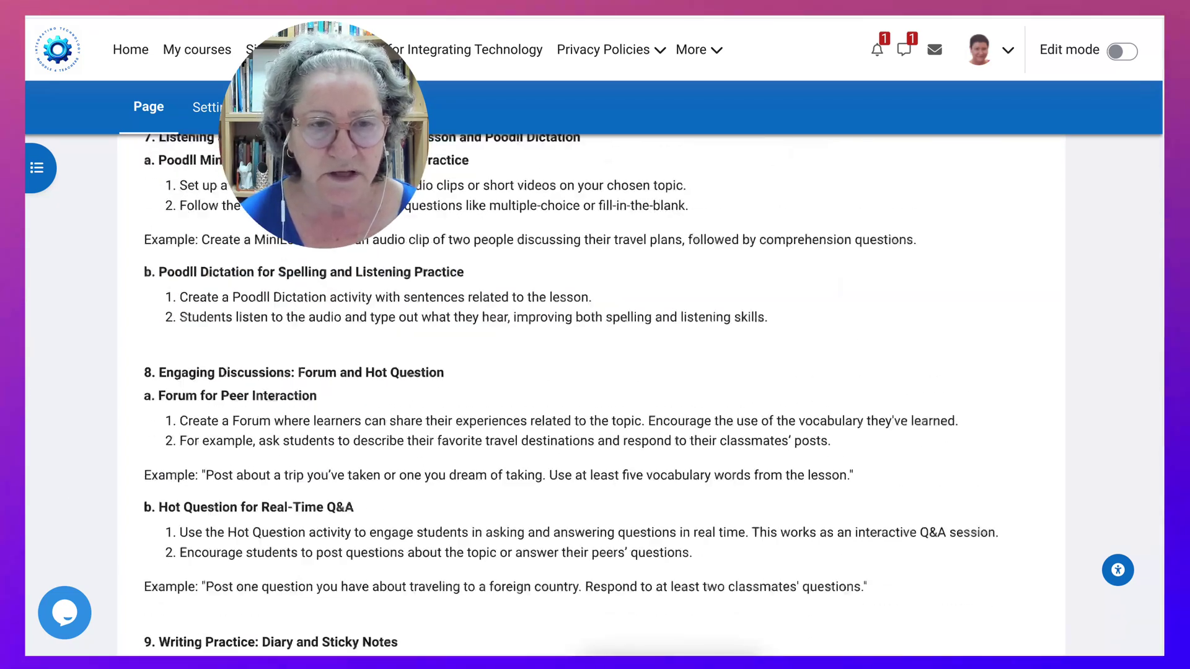
scroll(595, 397, "up", 15)
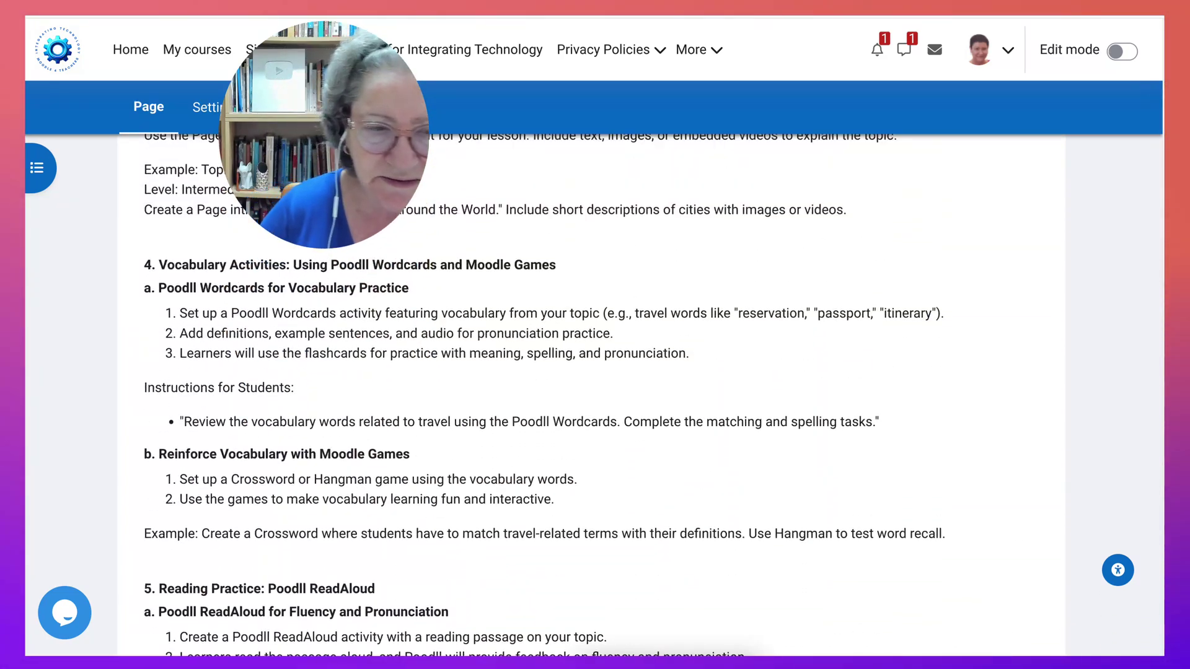
scroll(595, 397, "up", 7)
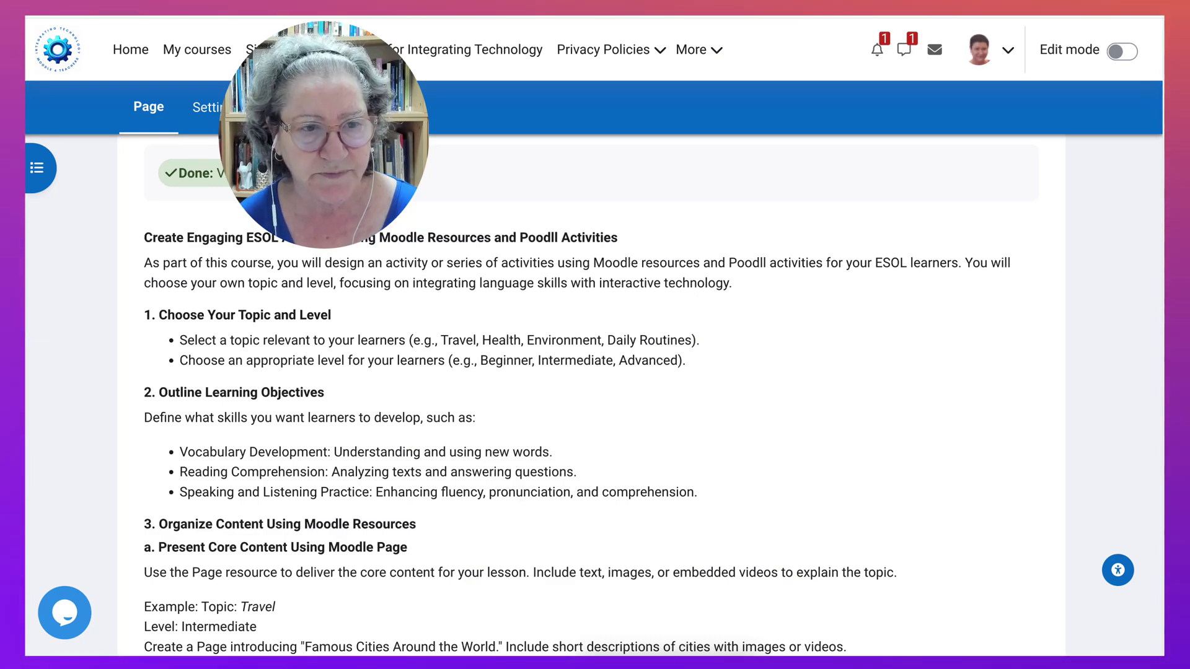
left_click_drag(147, 238, 149, 434)
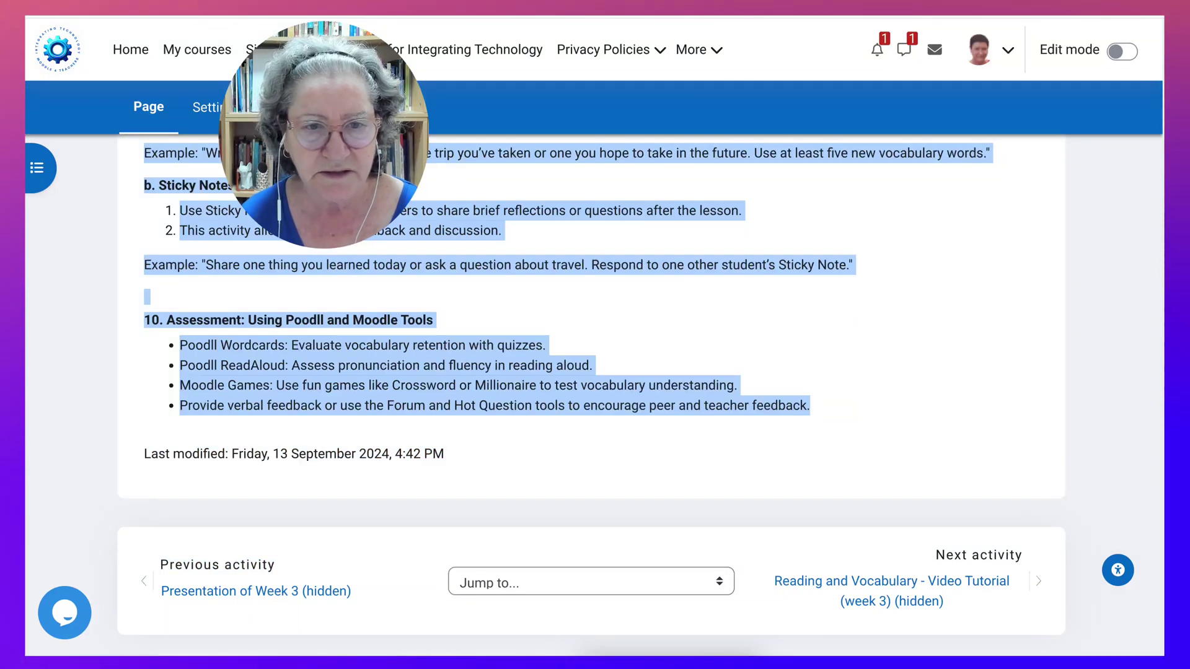
right_click(437, 207)
left_click(471, 239)
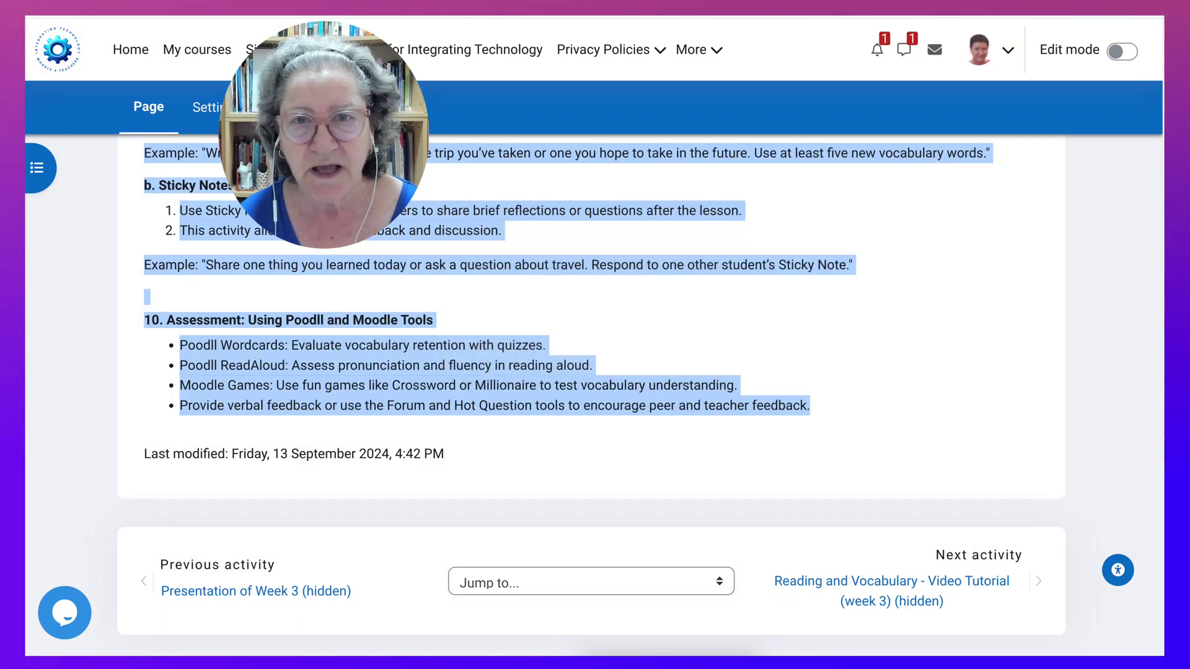
key("ctrl+Tab")
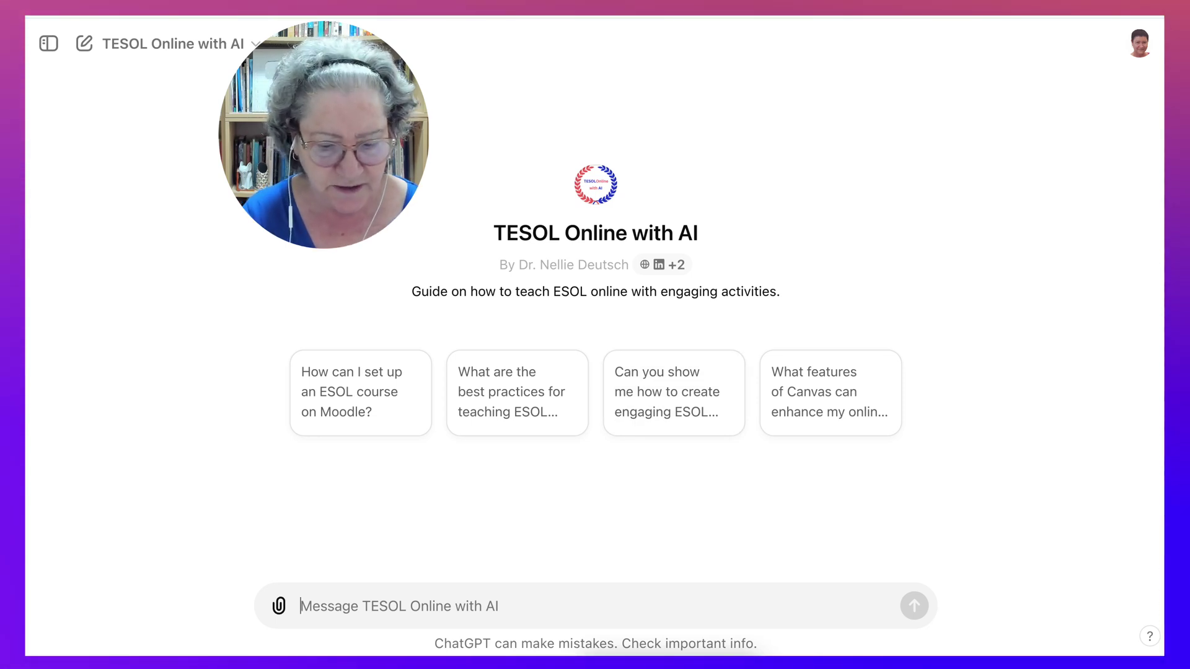
- Paste the copied Moodle assignment into the ChatGPT message box
key("ctrl+v")
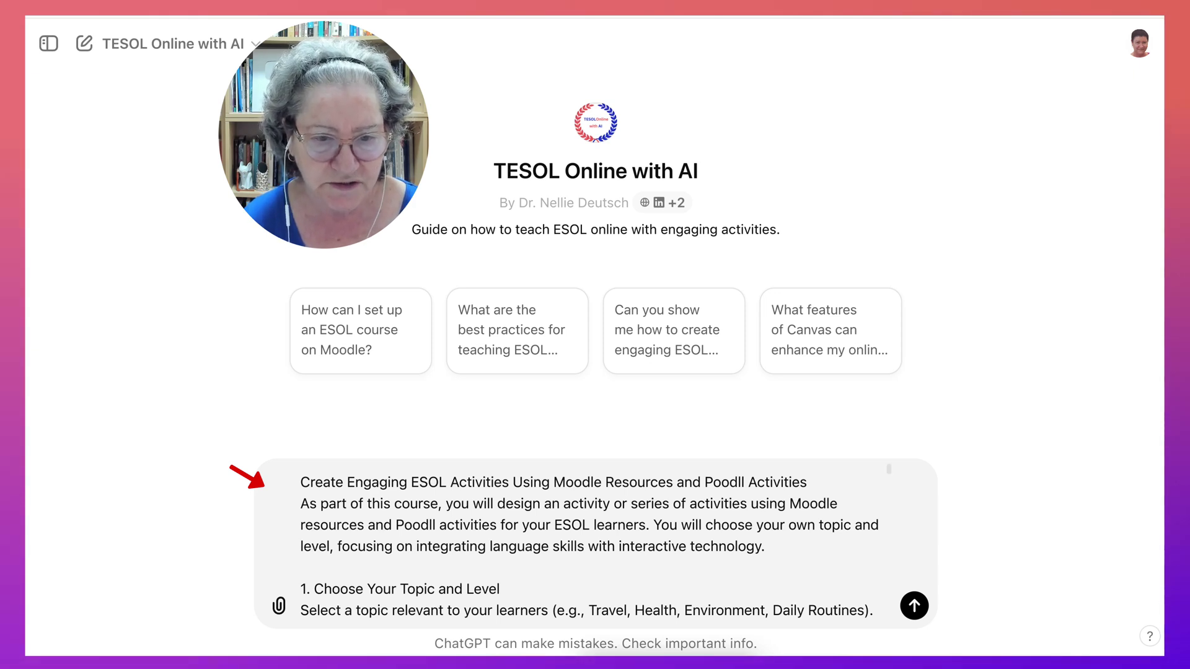
scroll(589, 545, "down", 5)
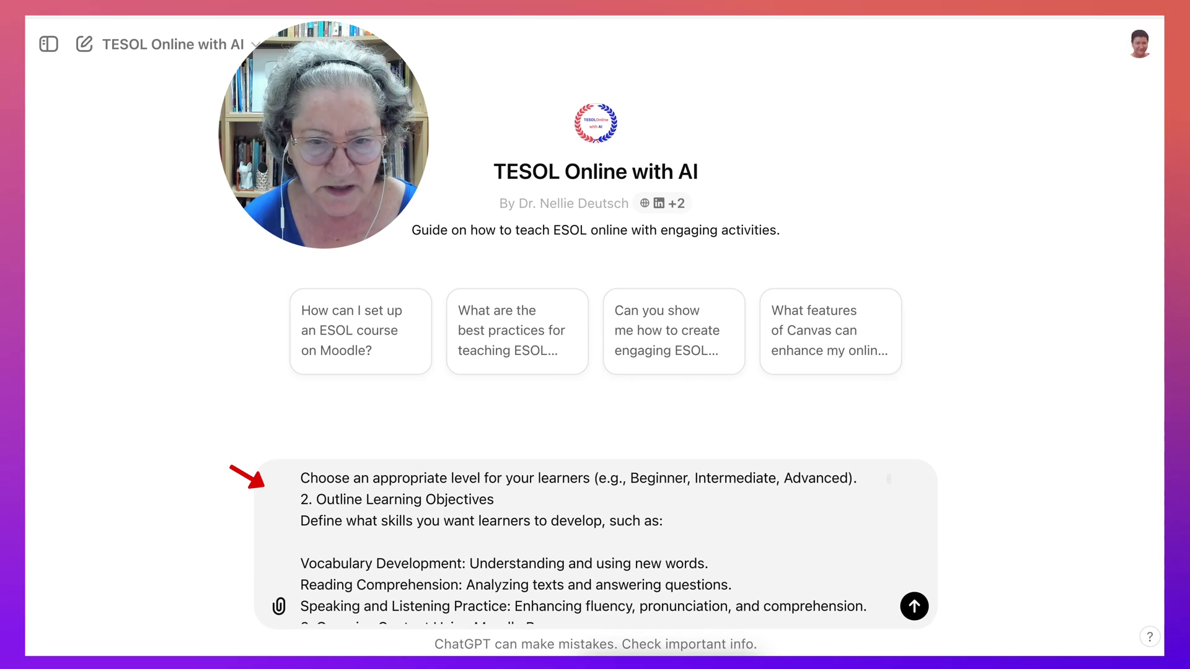
scroll(595, 546, "up", 1)
scroll(594, 546, "up", 2)
scroll(594, 545, "up", 1)
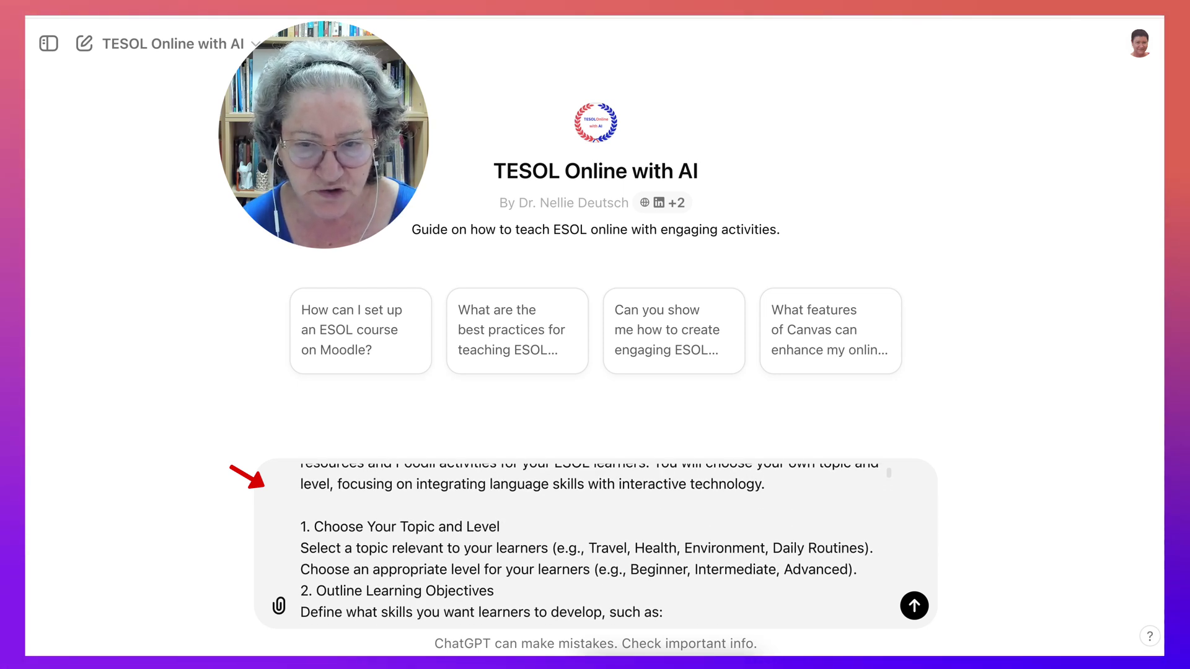
- Delete the example topics Travel, Health, Environment and levels Beginner, Intermediate, keeping Daily Routines and Advanced
left_click_drag(548, 549, 773, 549)
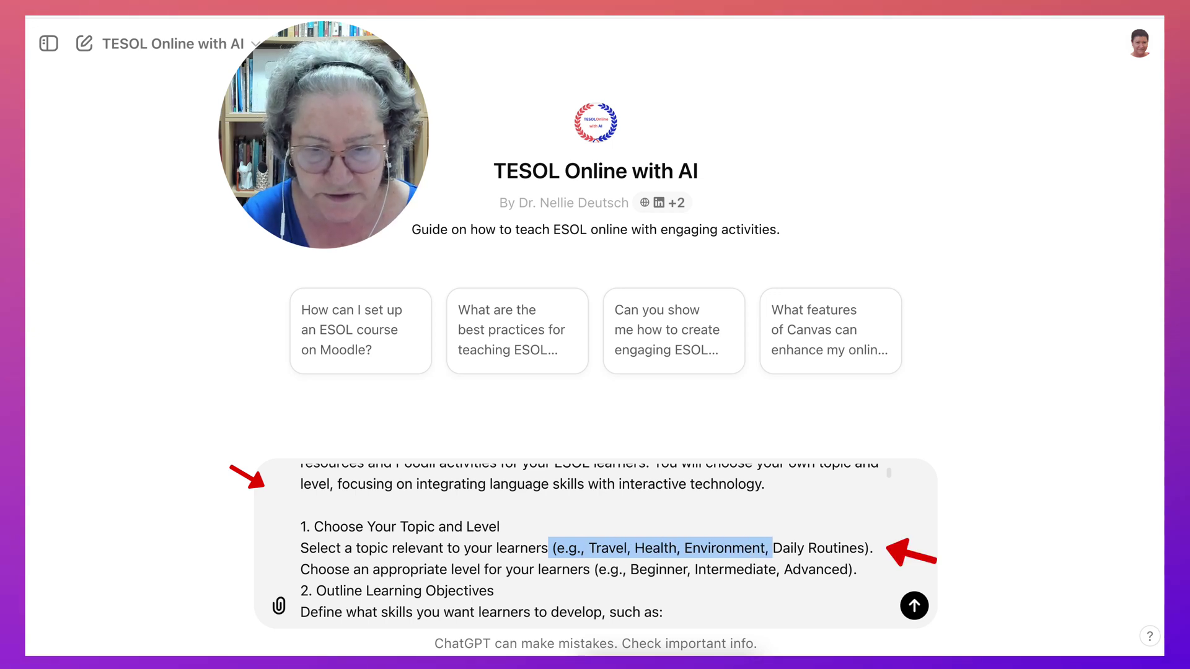
key("BackSpace")
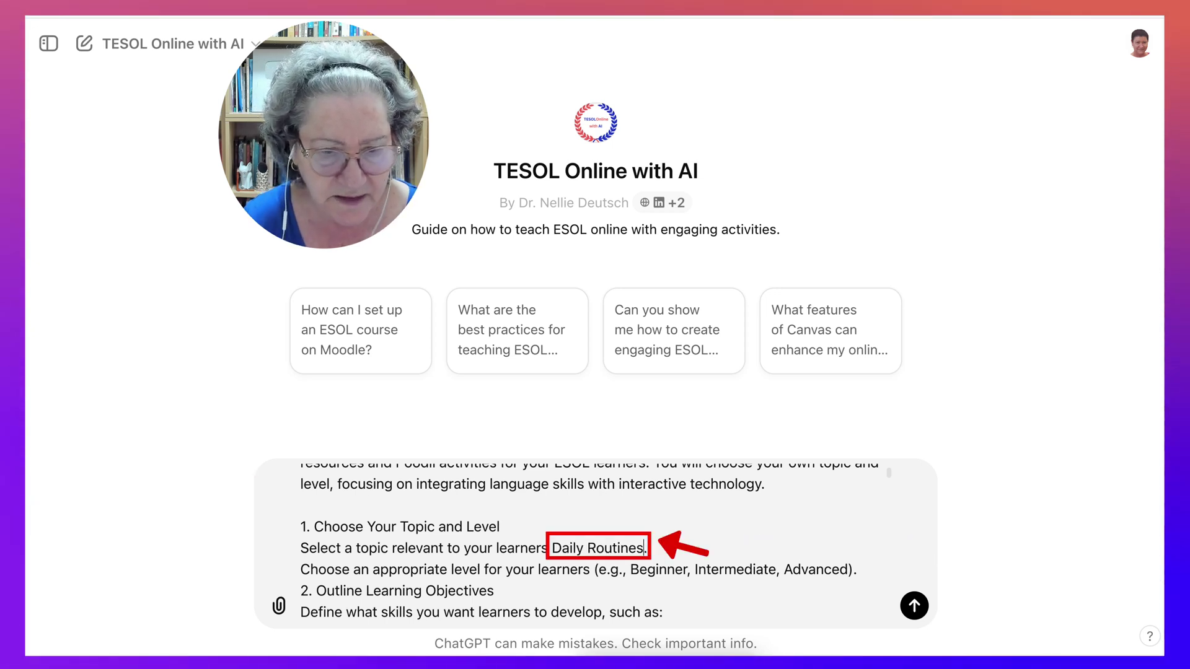
scroll(588, 543, "down", 2)
left_click(594, 511)
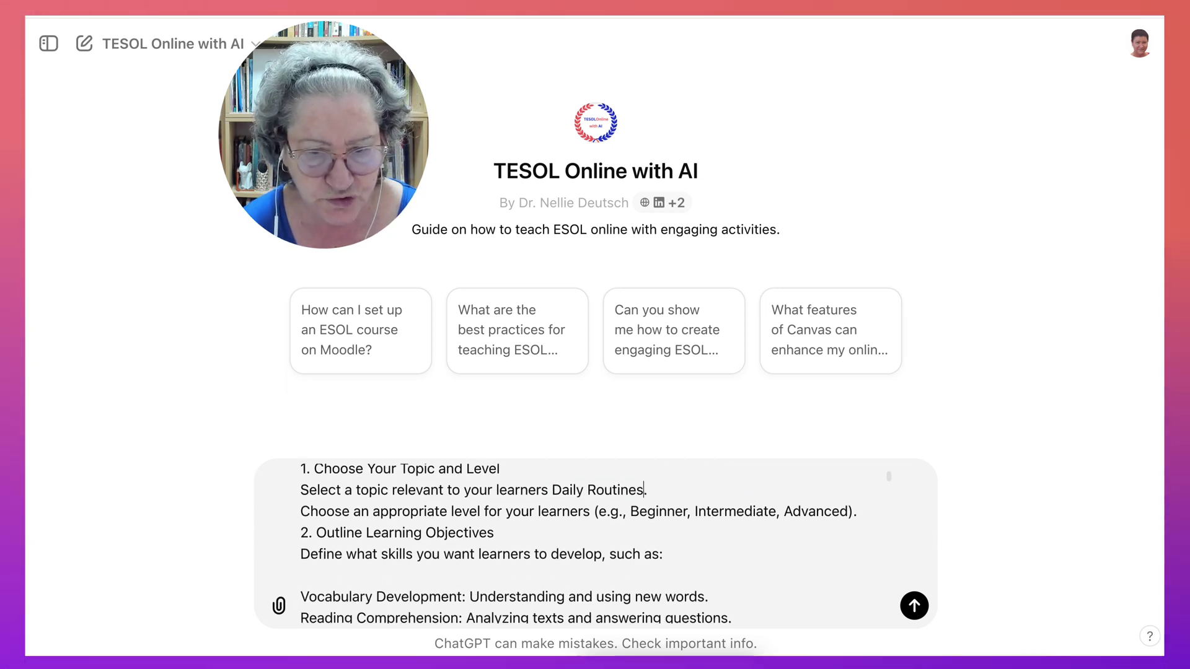
left_click_drag(594, 511, 783, 512)
key("BackSpace")
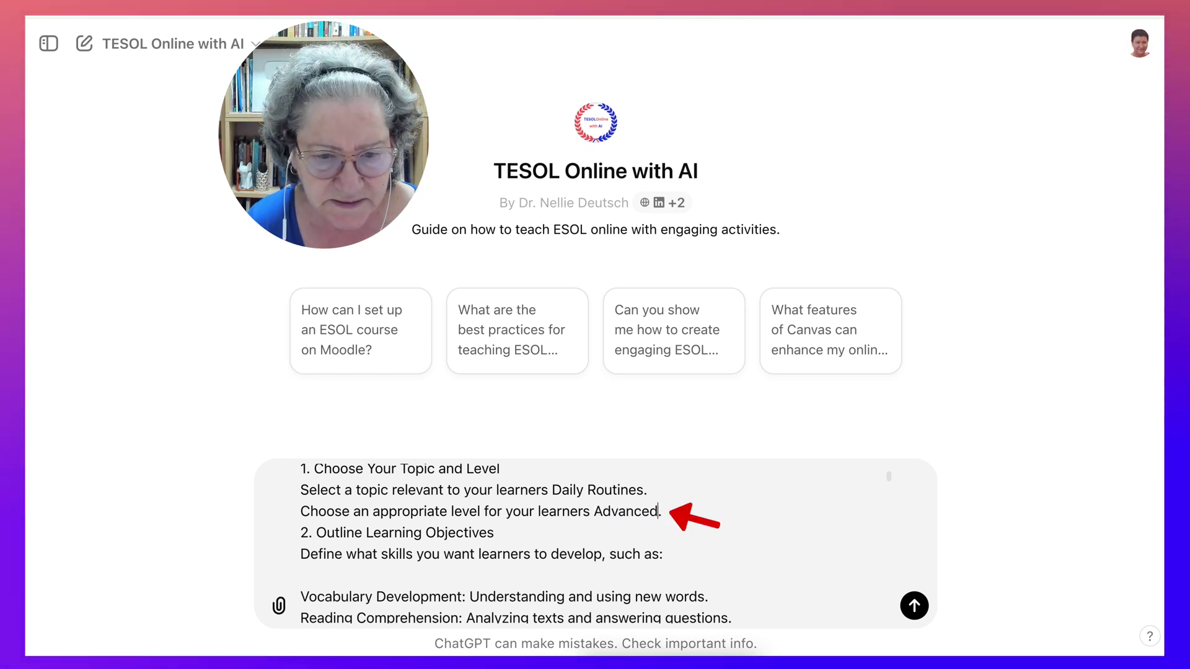
scroll(589, 542, "down", 3)
scroll(589, 542, "down", 4)
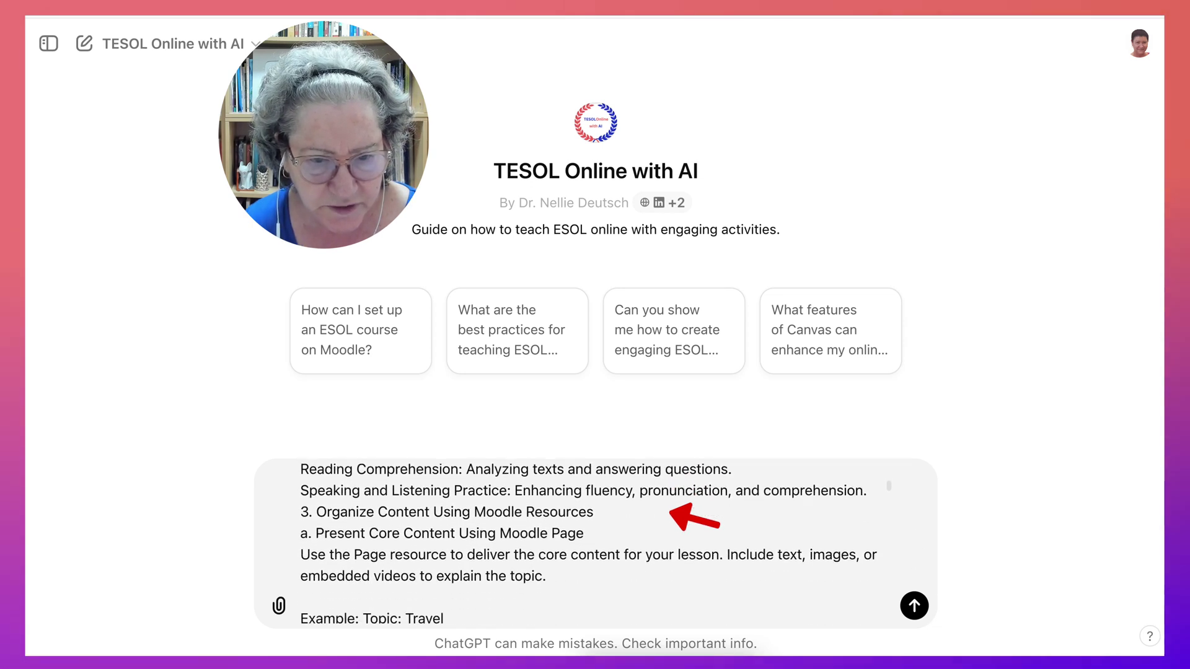
scroll(589, 542, "down", 3)
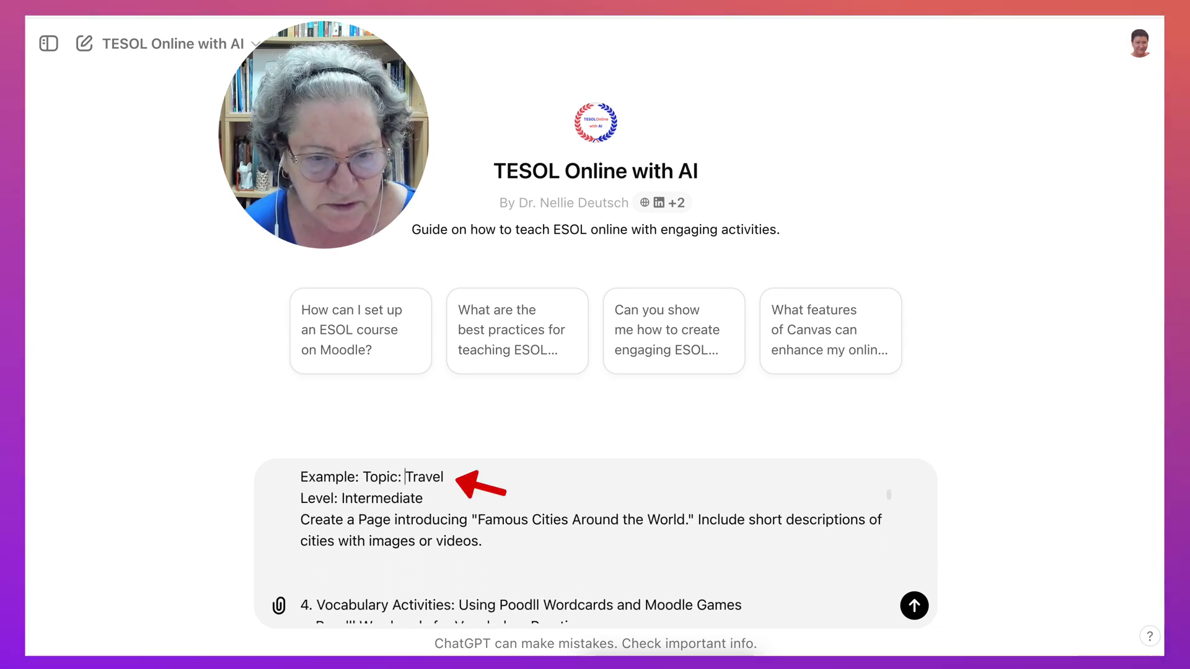
- Replace the example topic Travel with Daily Routines and remove the Intermediate level
double_click(424, 477)
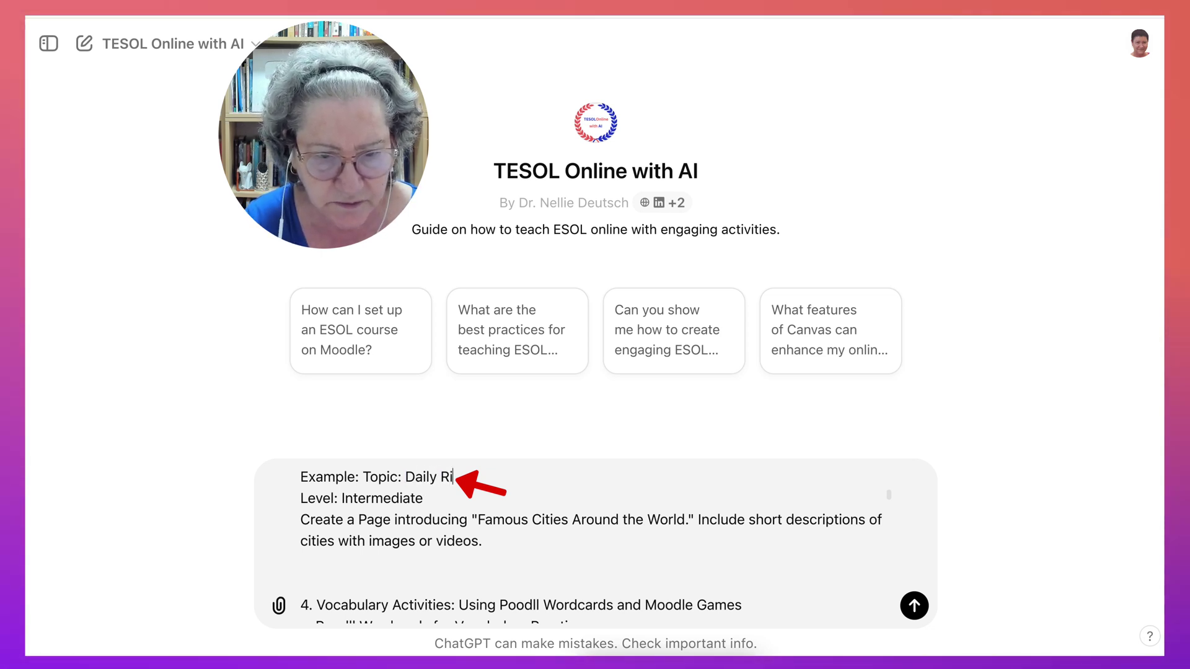
type("Daily Routin")
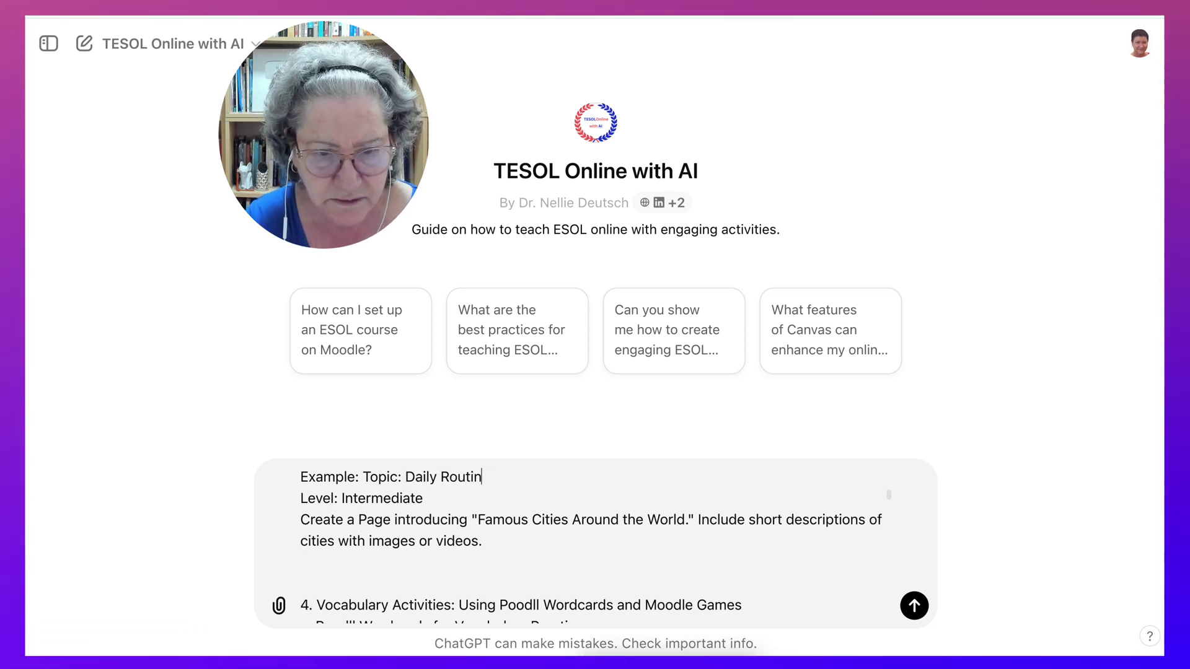
type("es")
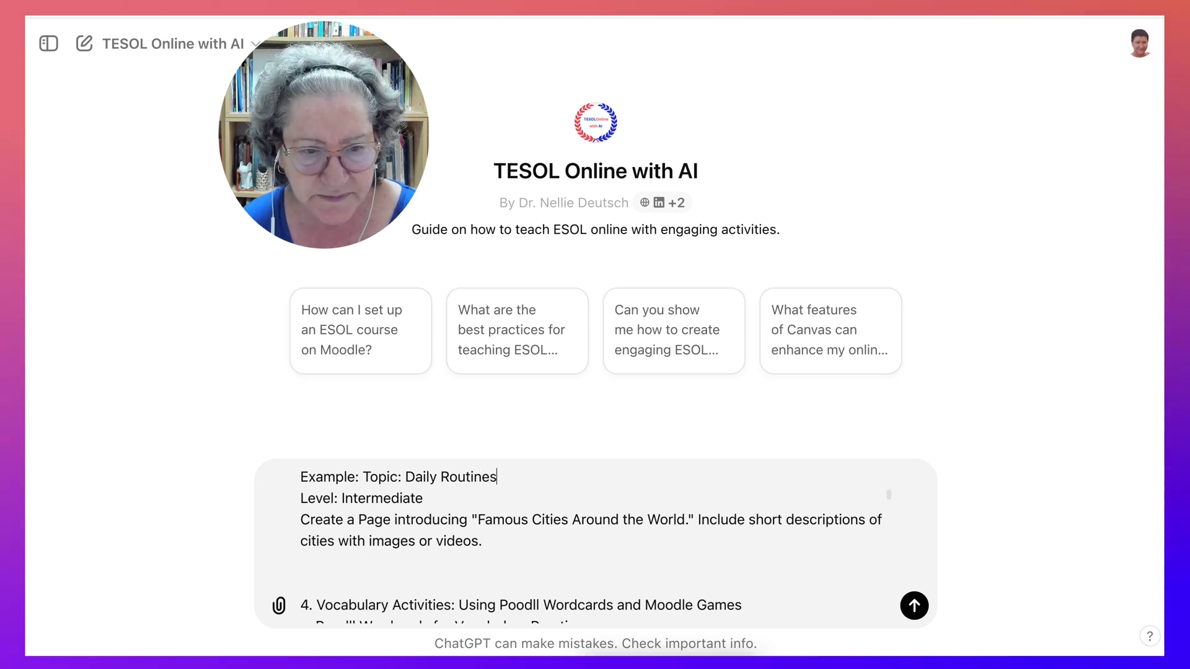
left_click_drag(341, 498, 391, 498)
key("BackSpace")
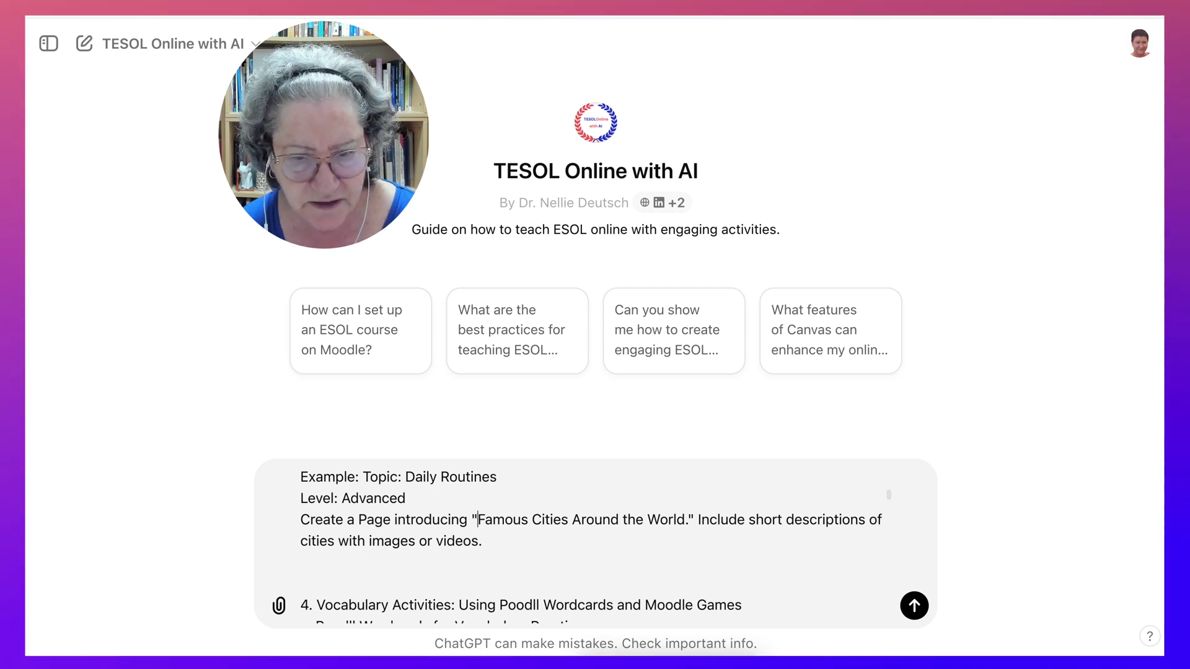
- Change 'Famous Cities Around the World' to Daily Routines and the word cities to activities
left_click_drag(485, 520, 644, 519)
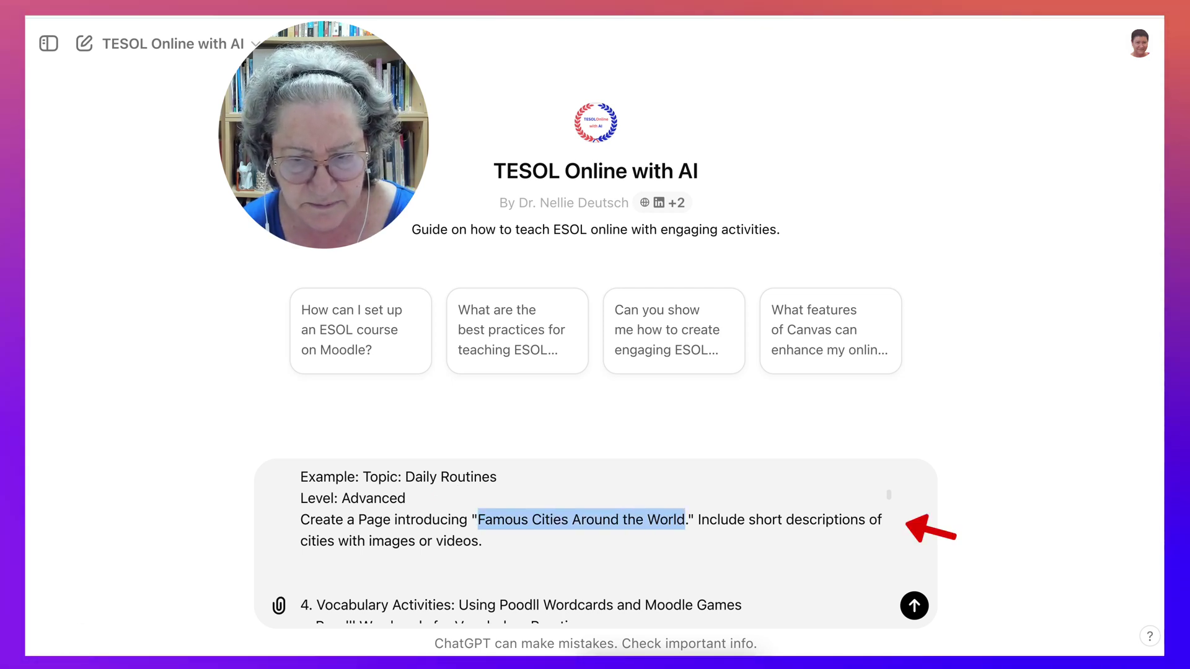
type("Daily Ro")
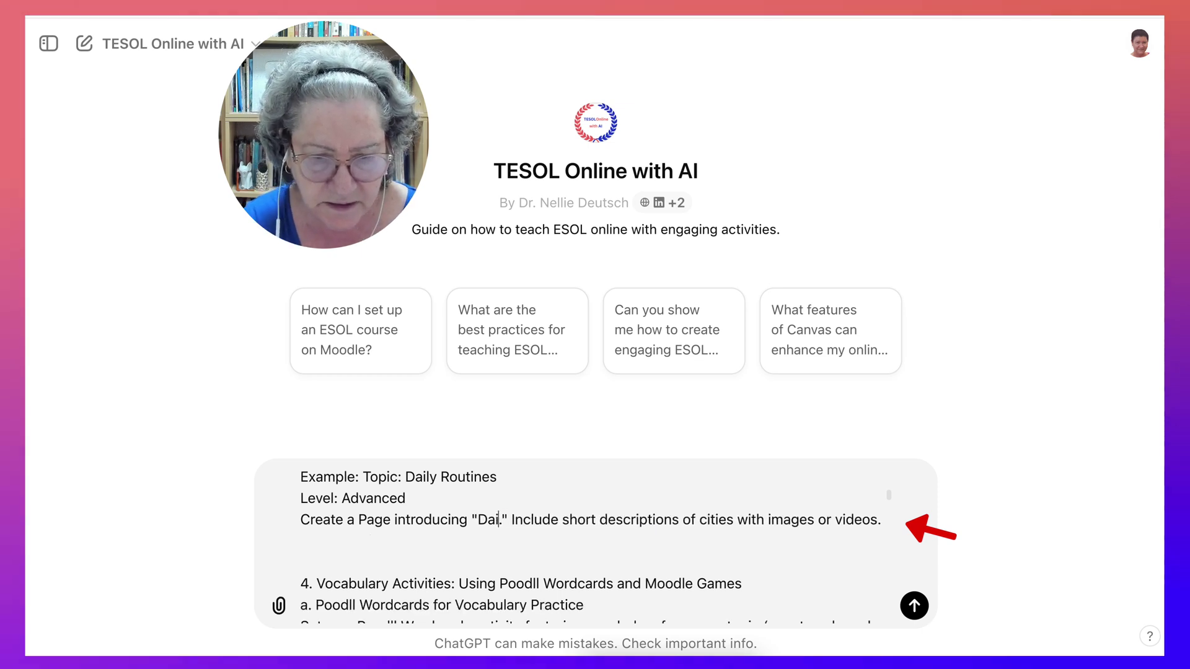
type("utines")
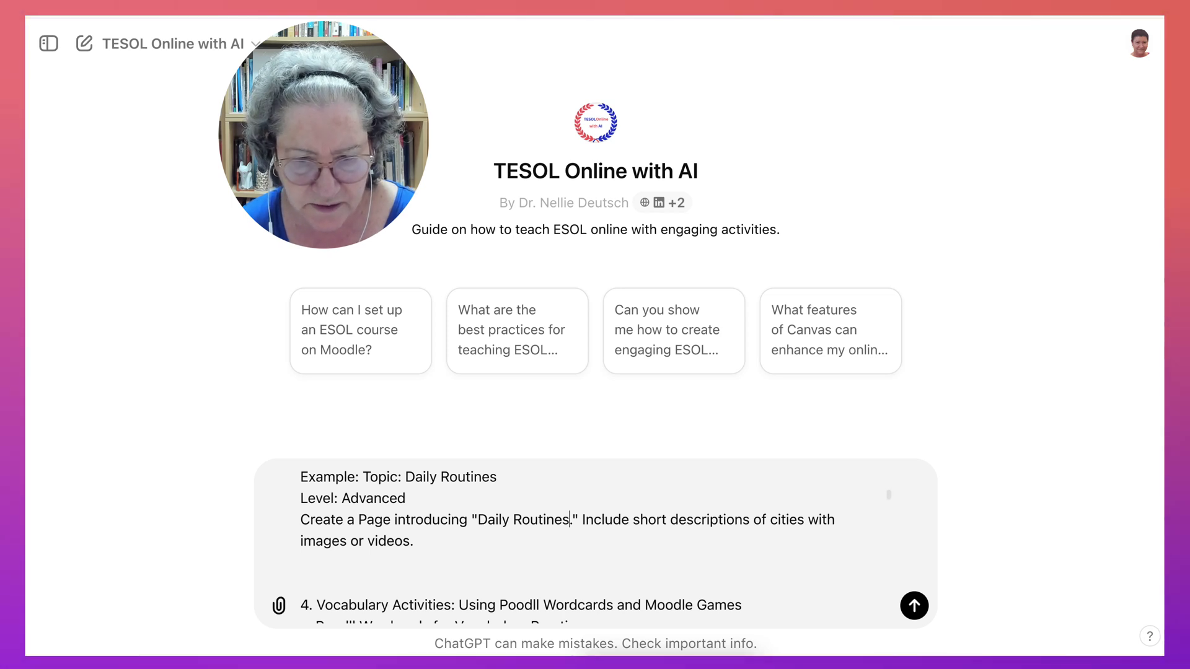
left_click_drag(768, 520, 786, 520)
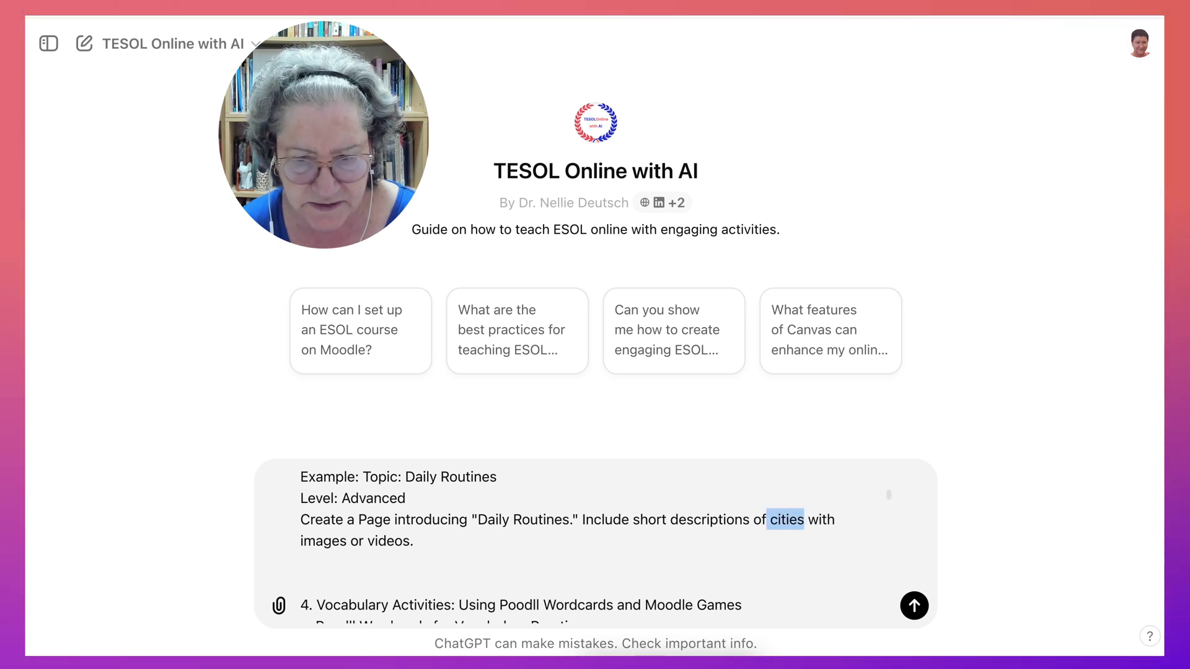
key("BackSpace")
type("activi")
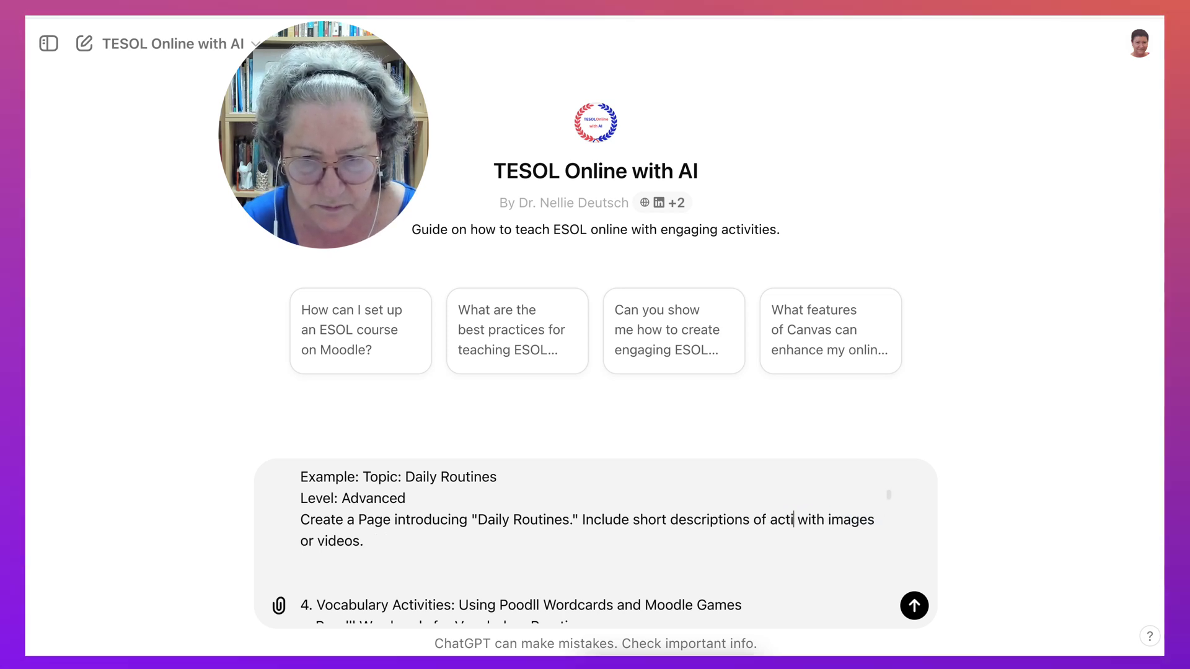
type("ties")
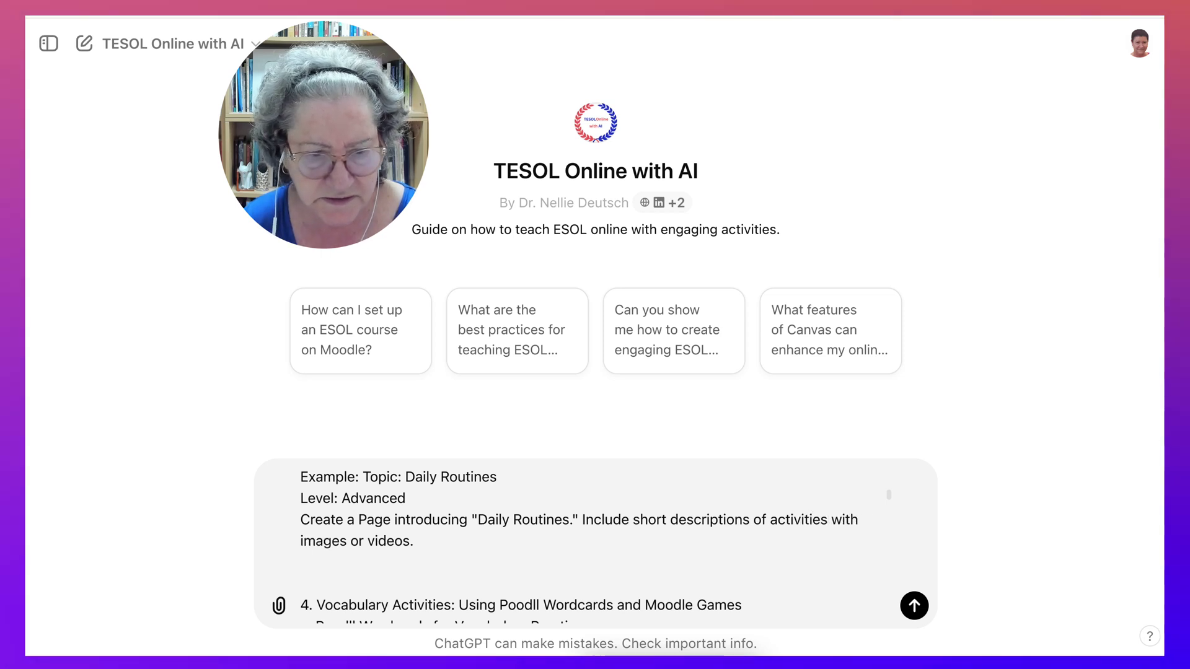
- Replace the travel word examples in the Wordcards step with daily routines
scroll(595, 539, "down", 5)
scroll(595, 539, "up", 3)
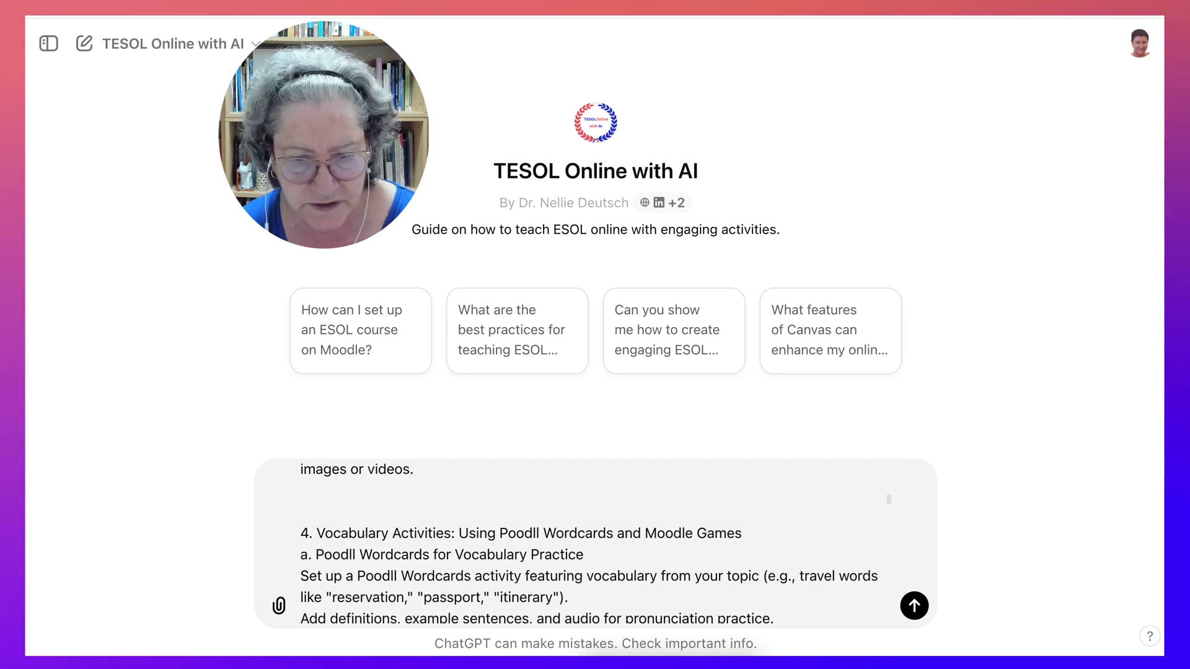
left_click_drag(763, 576, 552, 597)
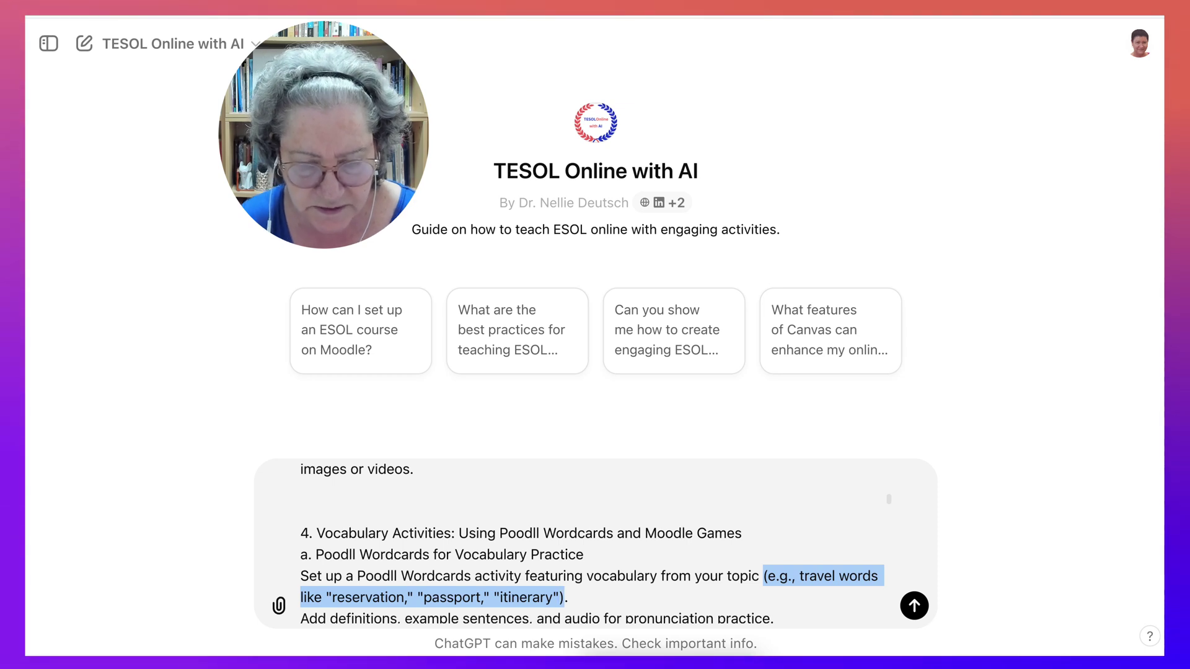
type("daily")
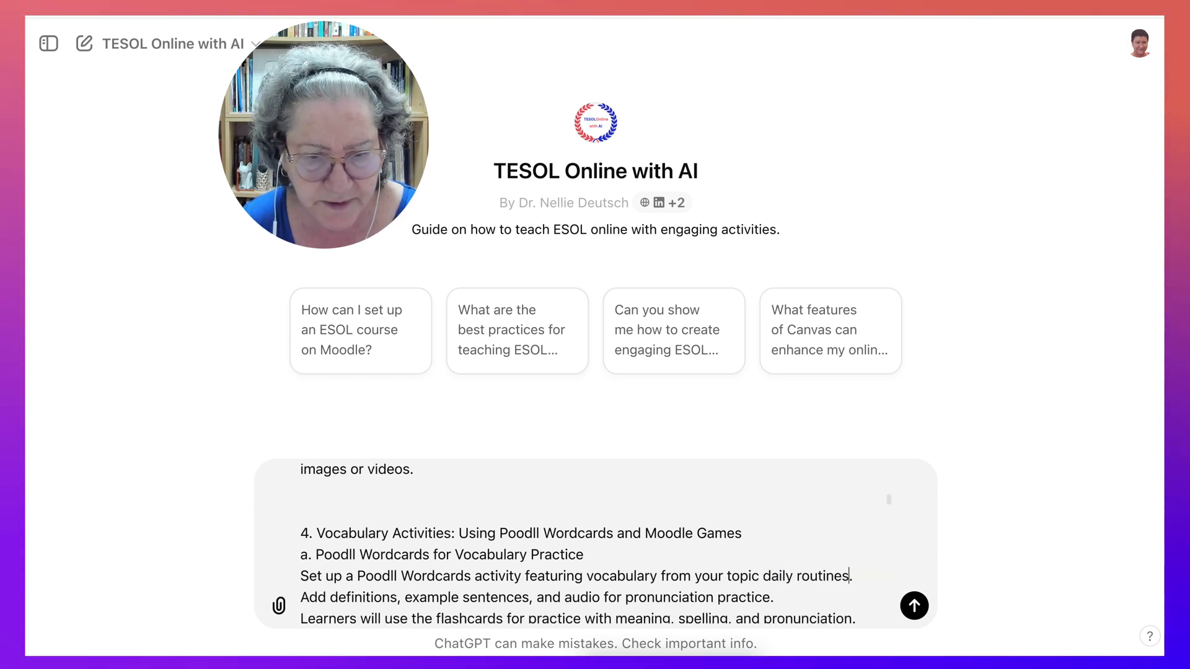
scroll(576, 539, "down", 5)
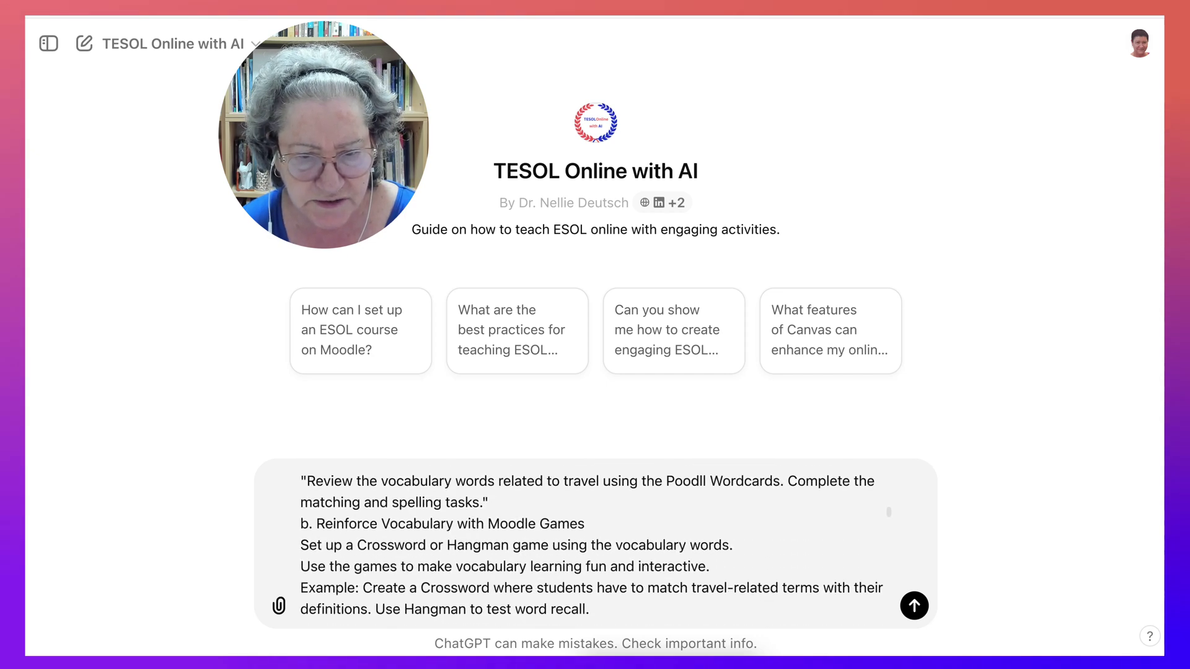
scroll(577, 539, "down", 3)
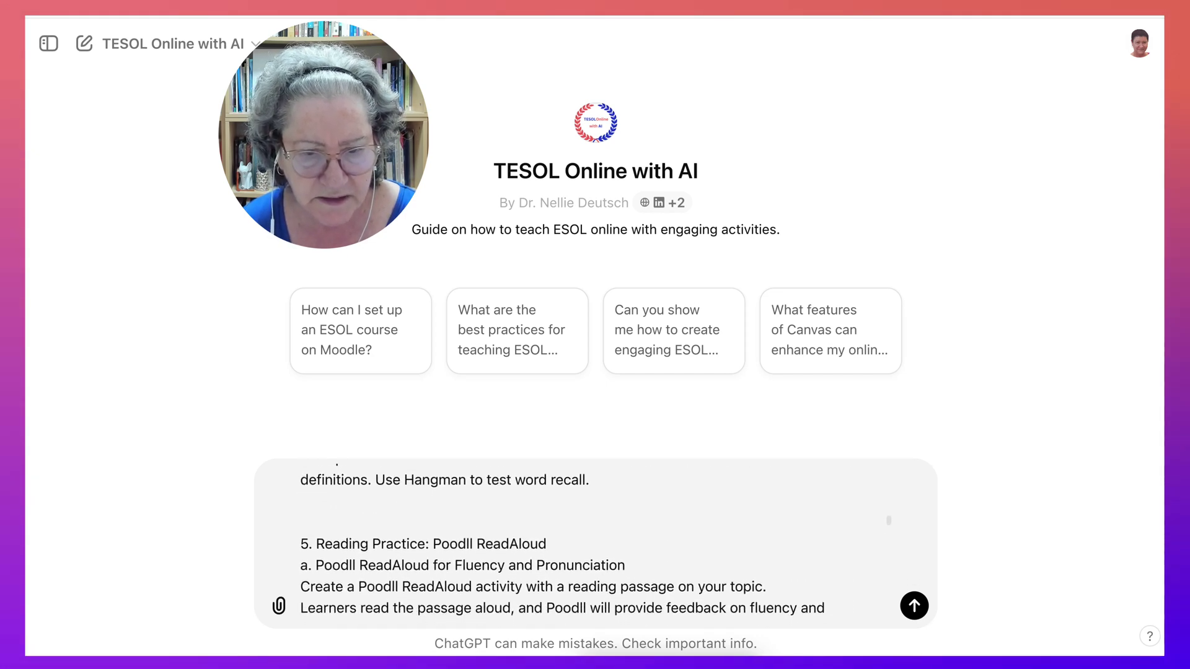
scroll(595, 542, "down", 15)
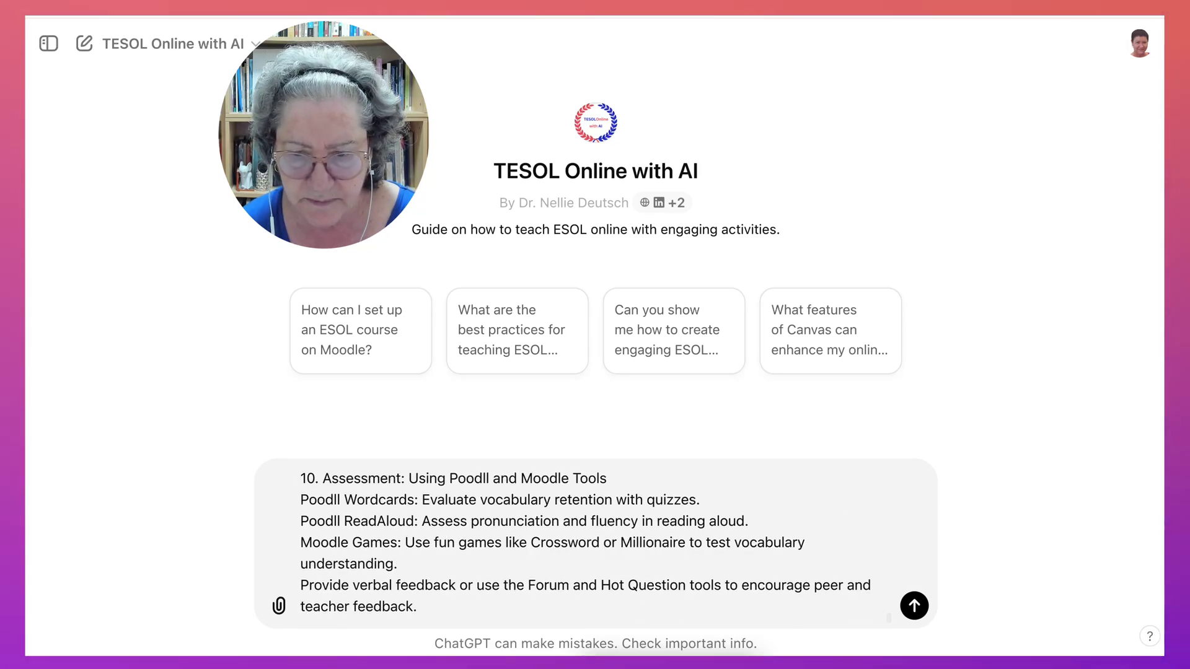
- Send the revised Daily Routines prompt and follow the reply through section 10, Assessment
key("Return")
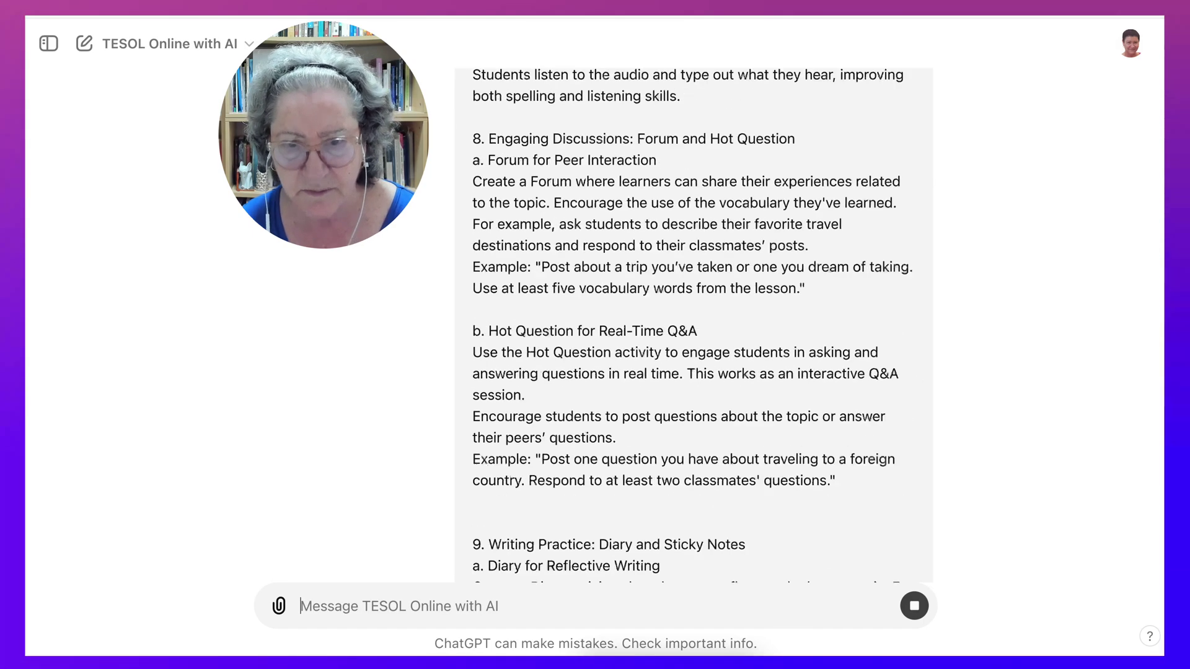
scroll(694, 322, "down", 10)
scroll(694, 322, "down", 15)
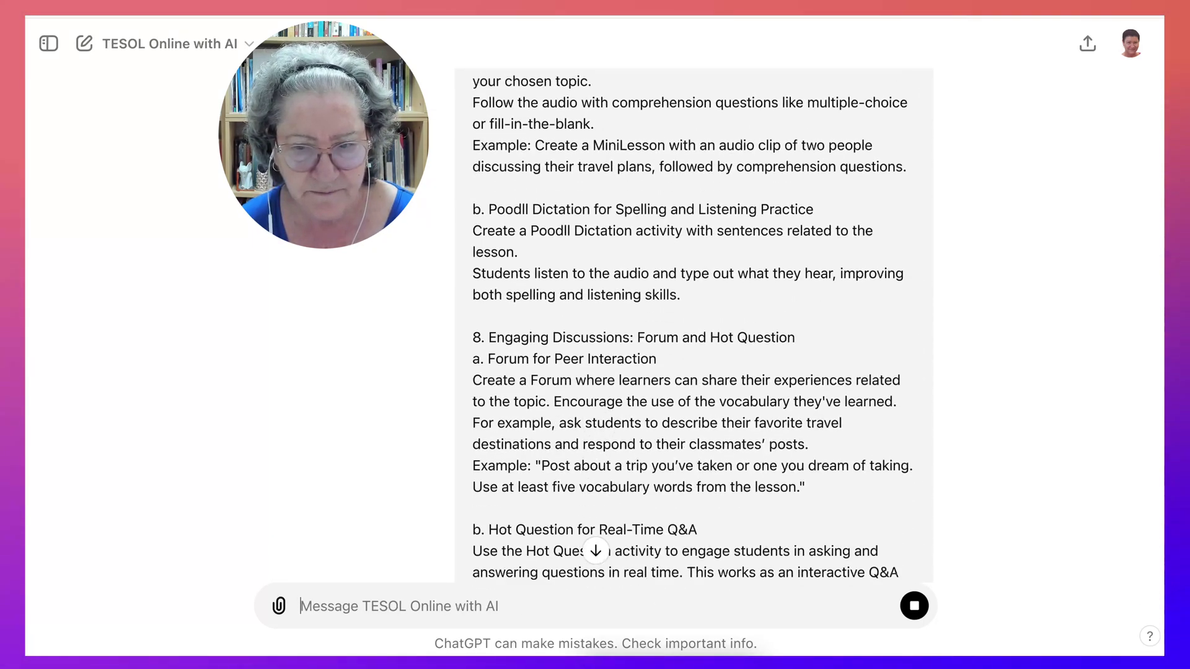
scroll(694, 323, "down", 10)
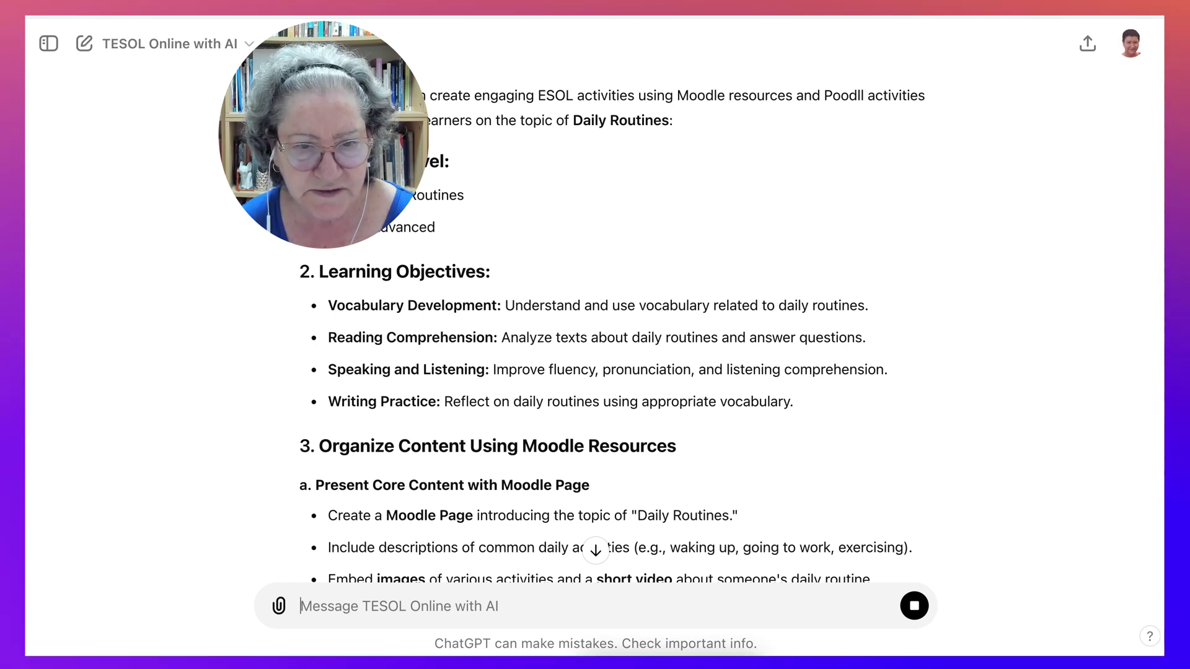
scroll(612, 325, "down", 2)
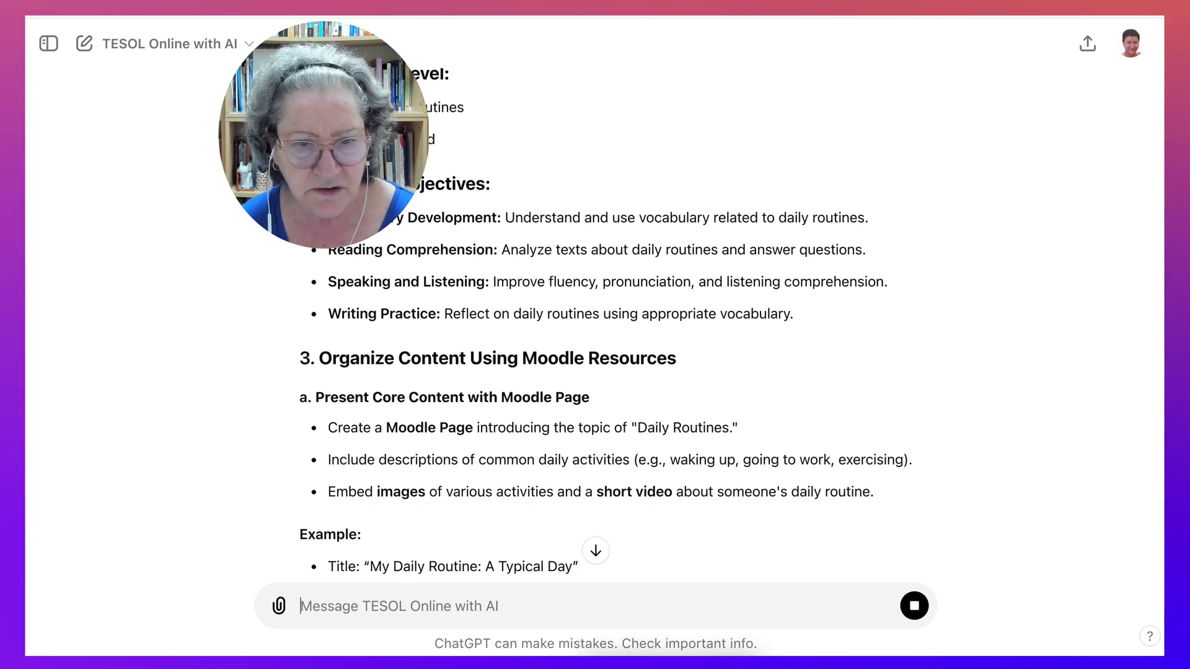
scroll(612, 329, "down", 1)
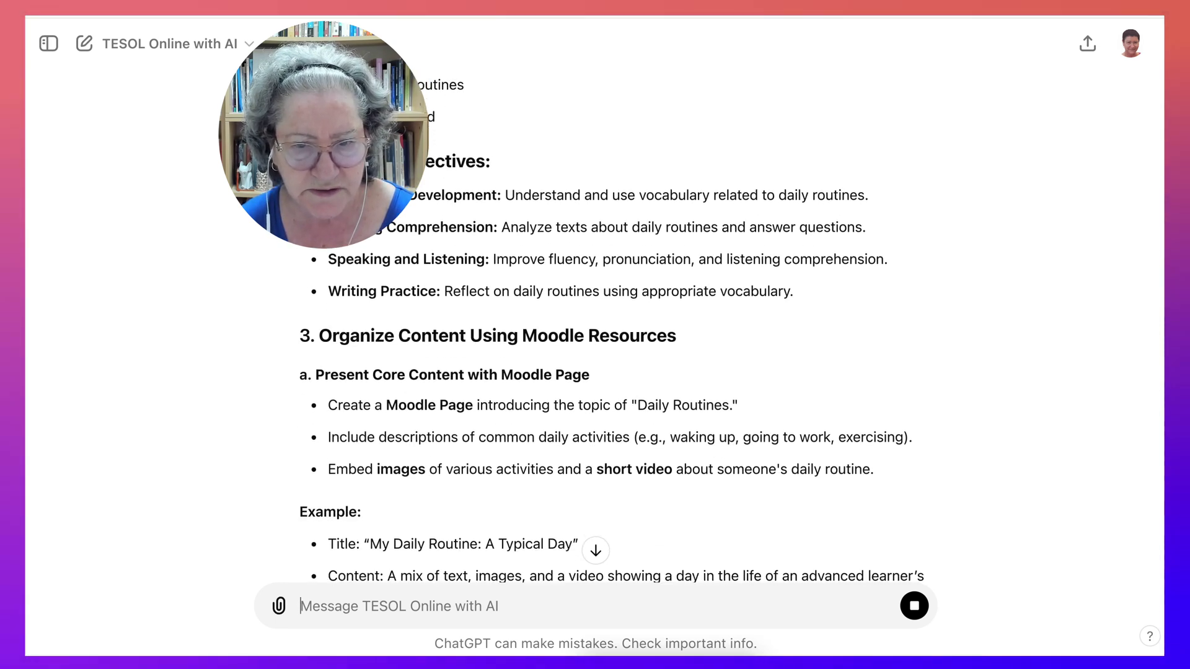
scroll(612, 329, "down", 1)
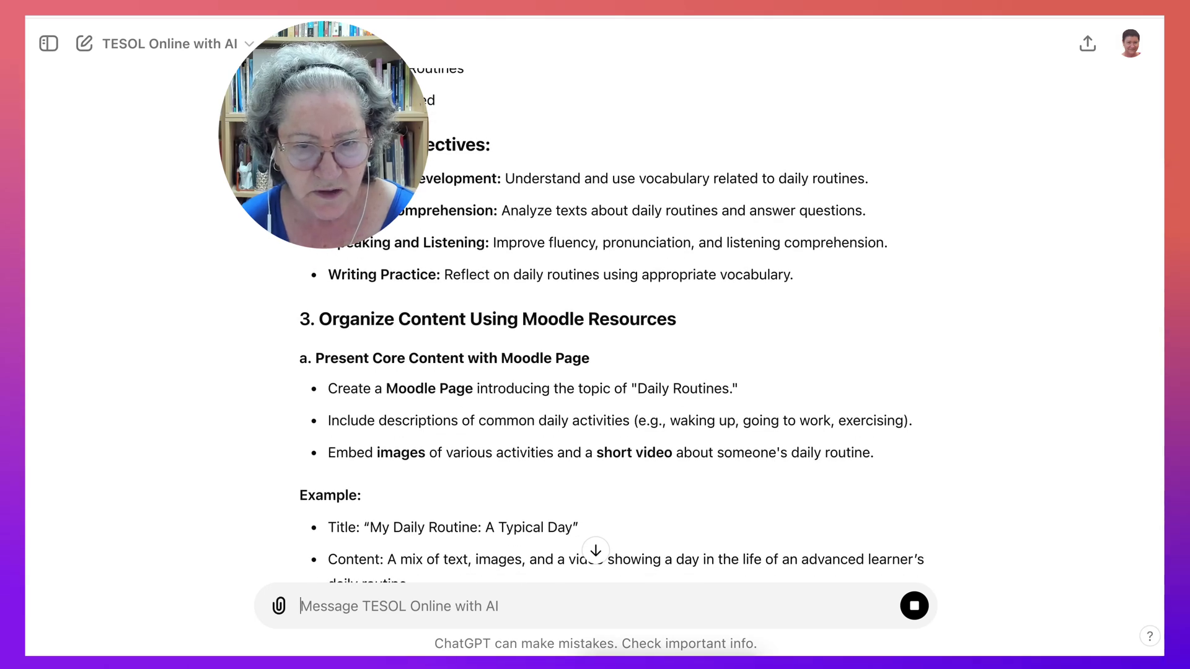
scroll(612, 329, "down", 2)
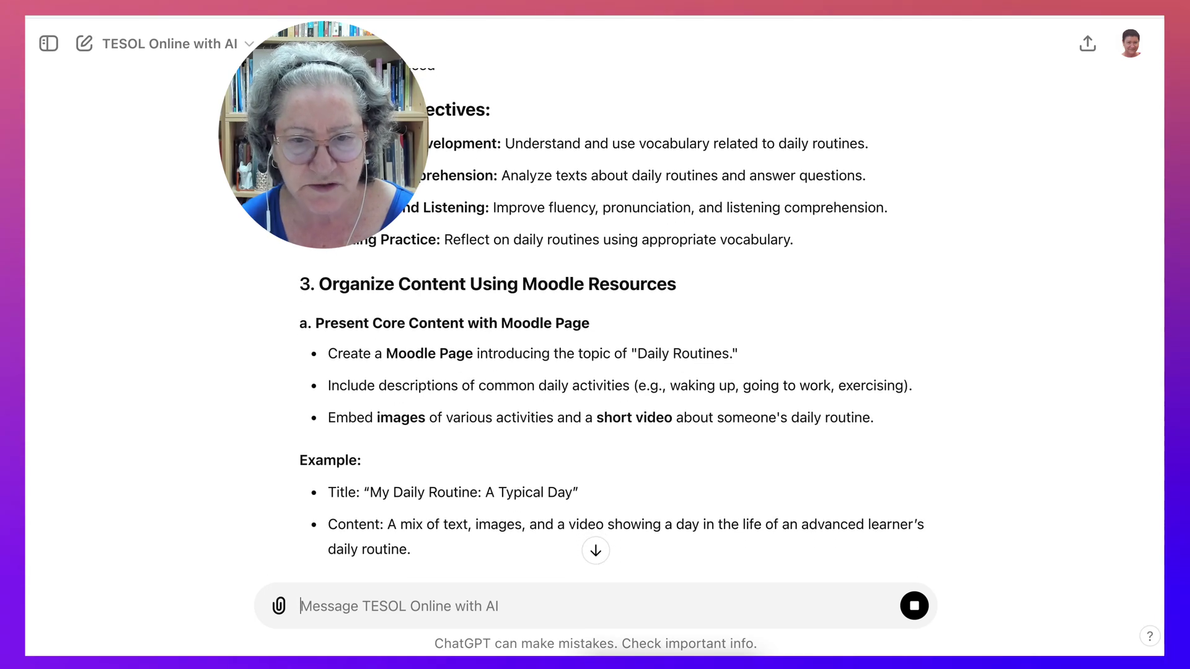
scroll(611, 329, "down", 2)
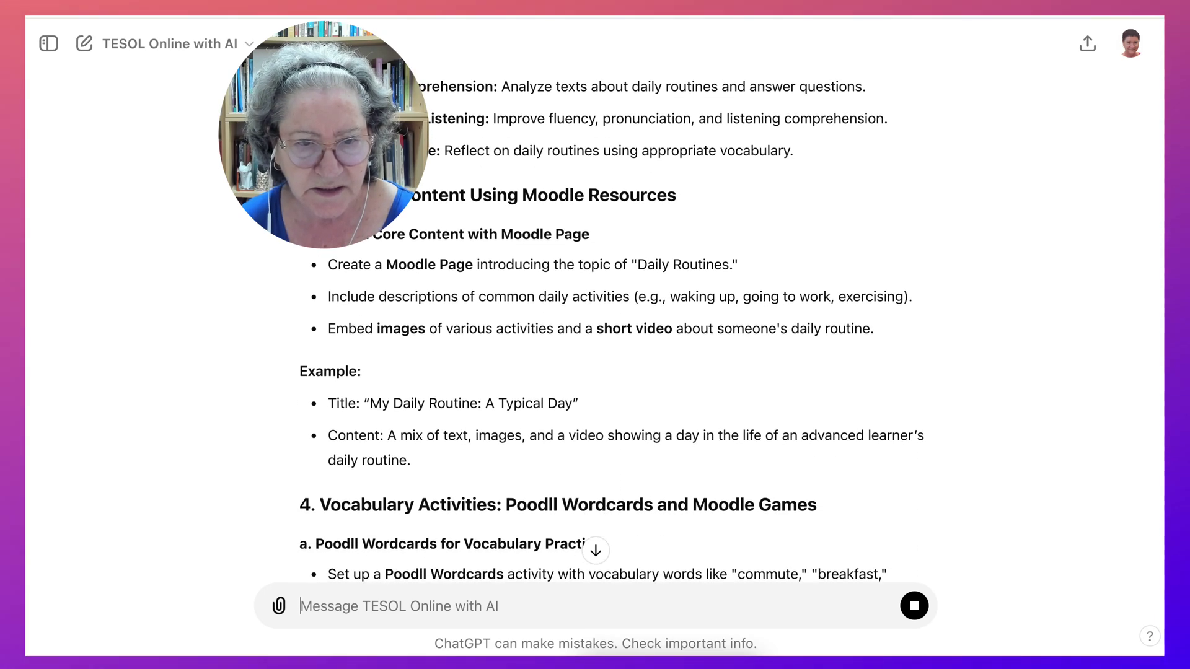
scroll(611, 329, "down", 2)
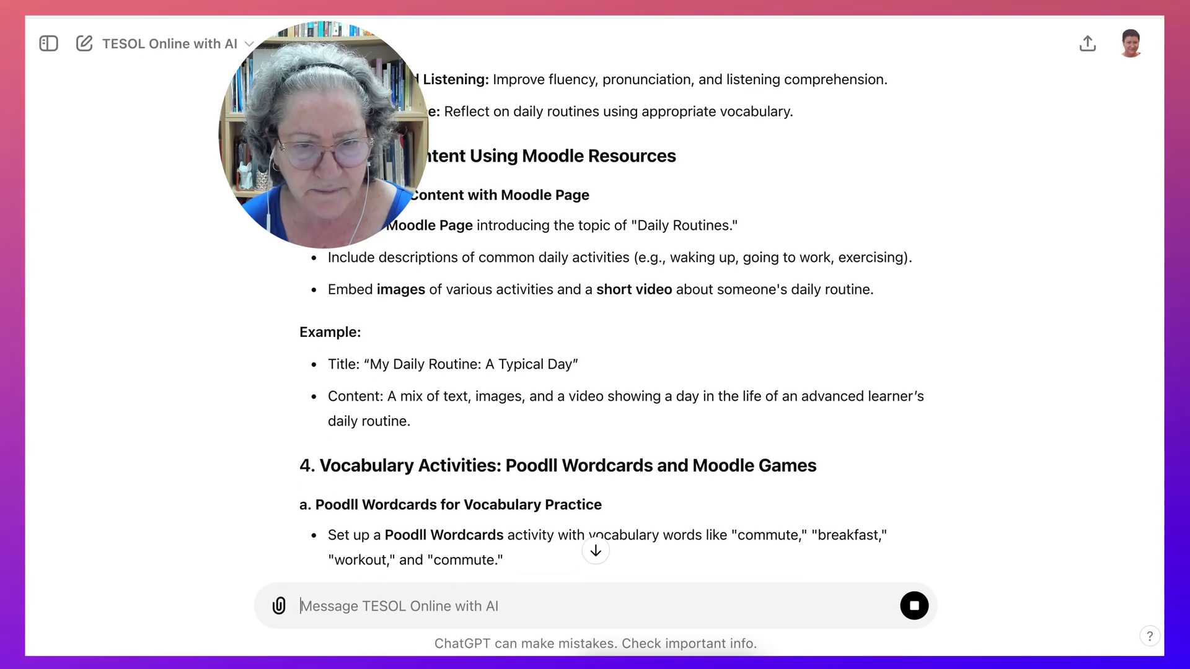
scroll(612, 329, "down", 1)
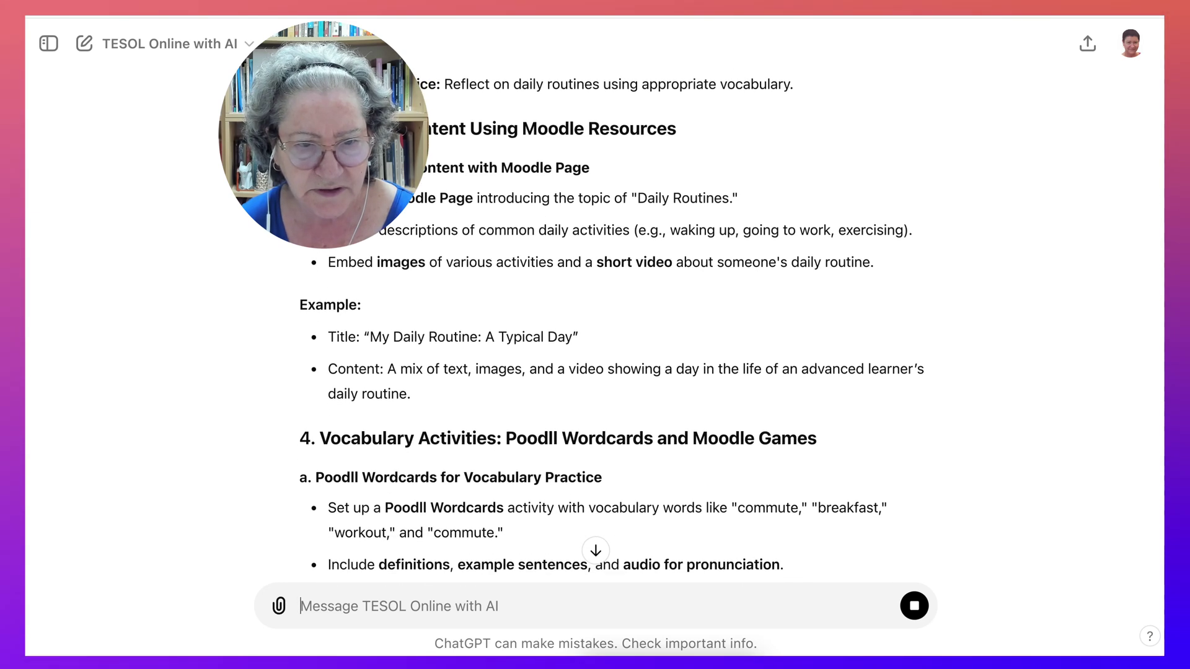
scroll(612, 326, "down", 4)
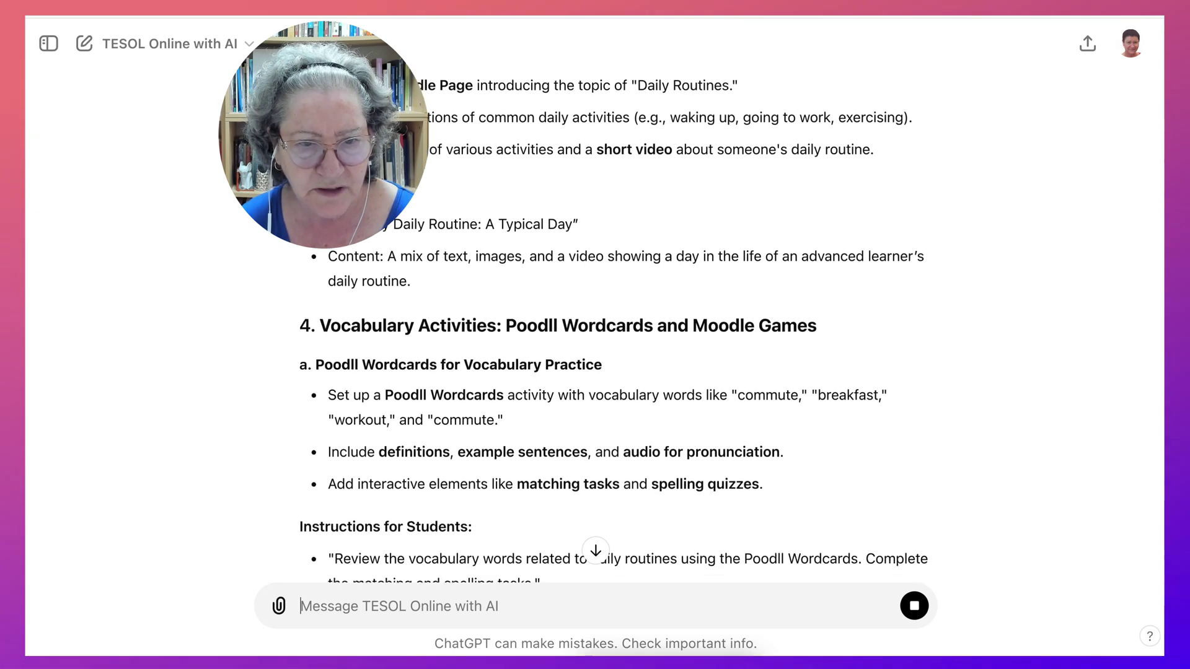
scroll(612, 325, "down", 3)
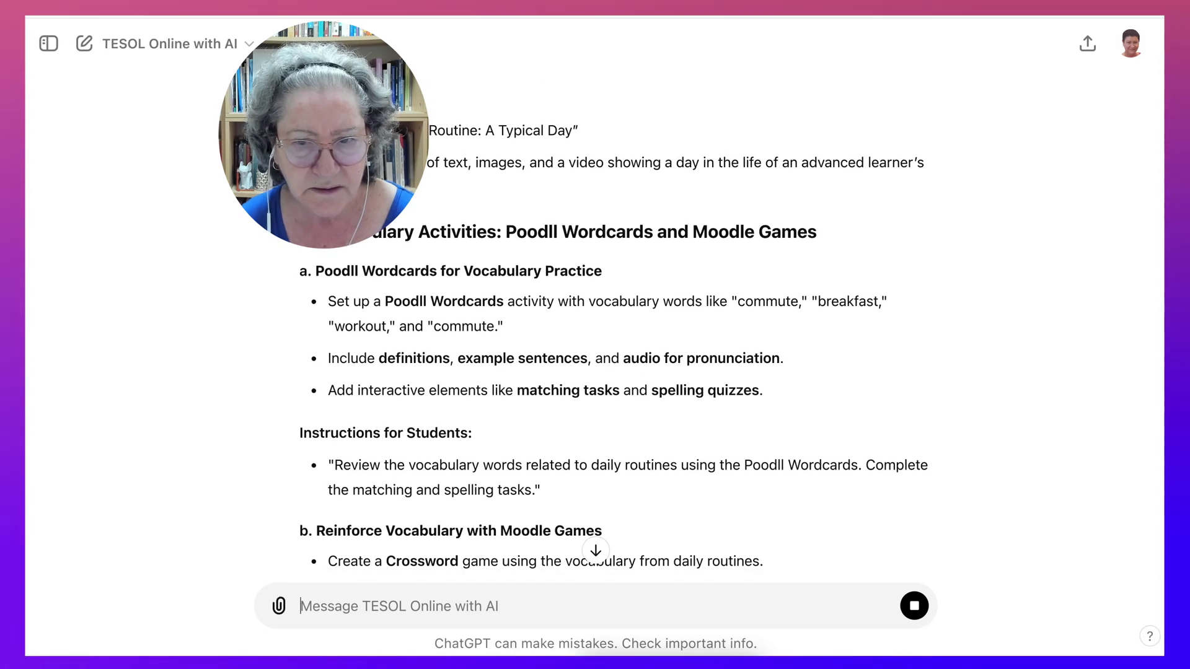
scroll(612, 325, "down", 2)
scroll(611, 325, "down", 4)
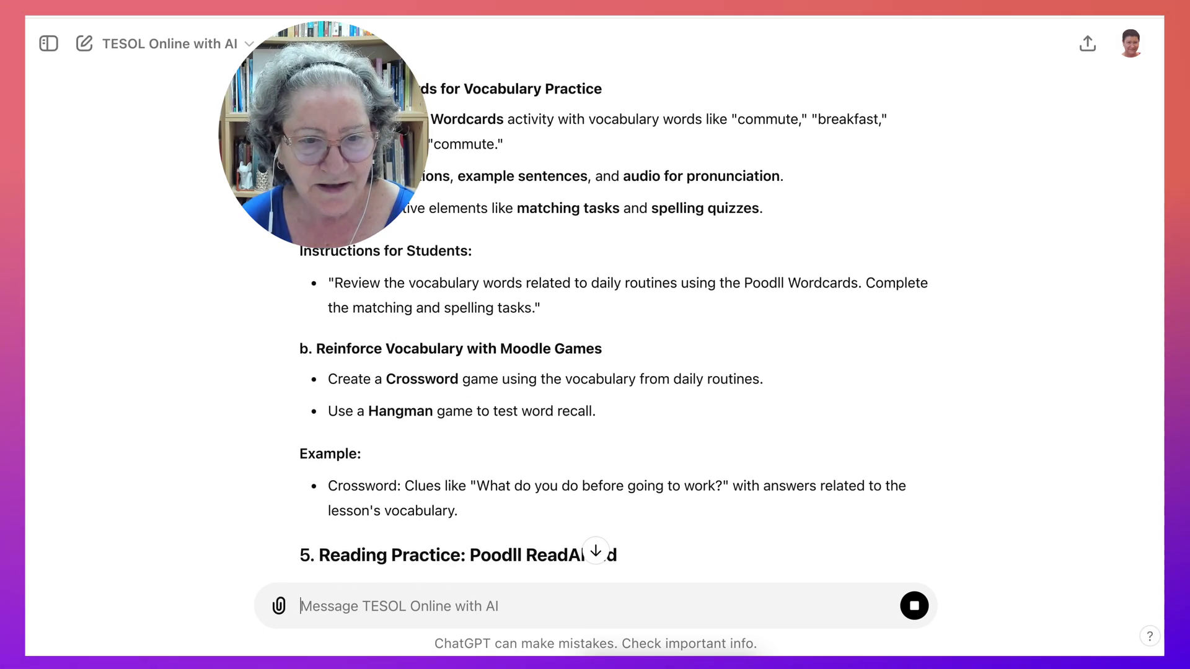
scroll(612, 325, "down", 6)
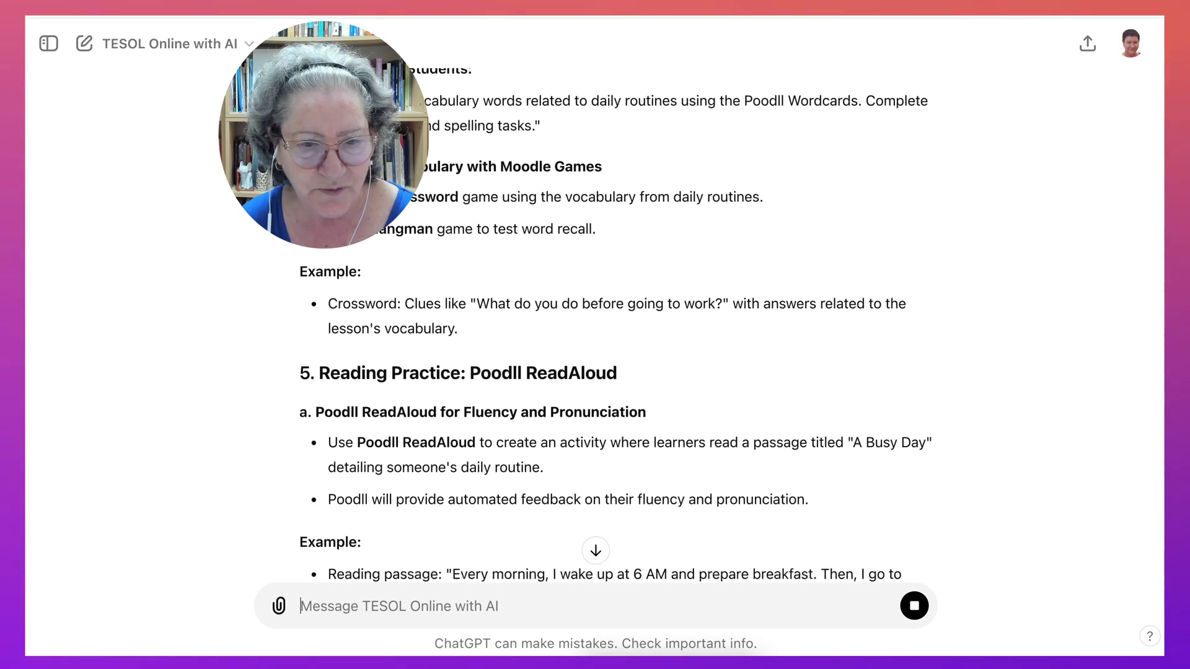
scroll(611, 326, "down", 5)
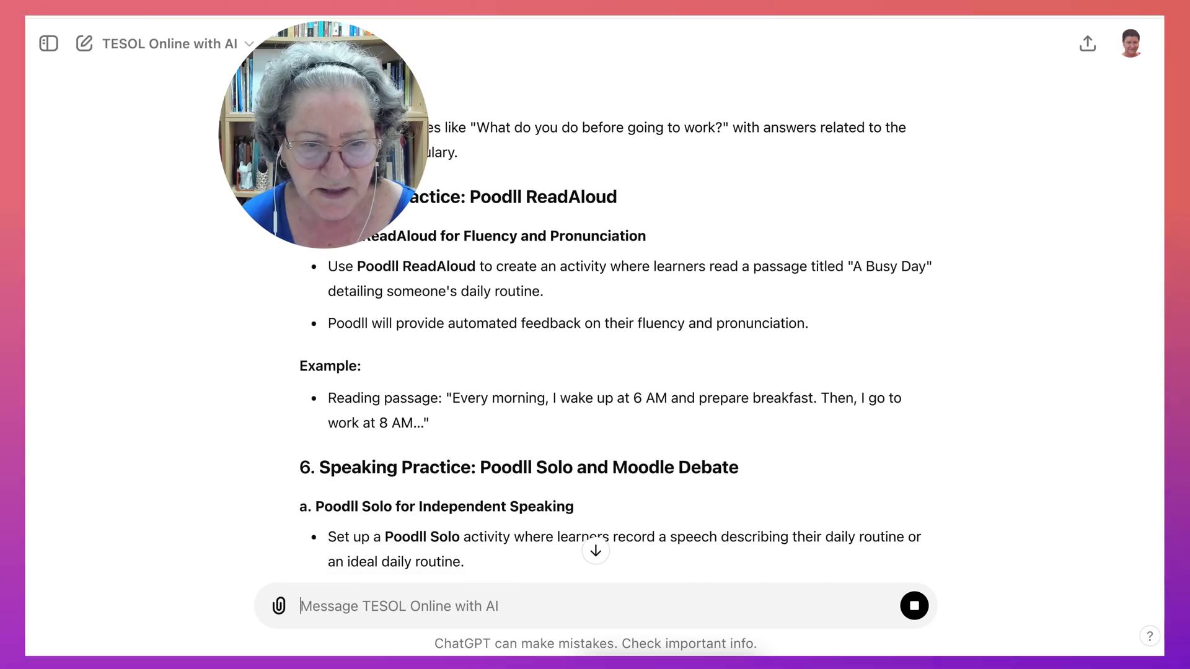
scroll(612, 326, "down", 7)
scroll(611, 325, "down", 2)
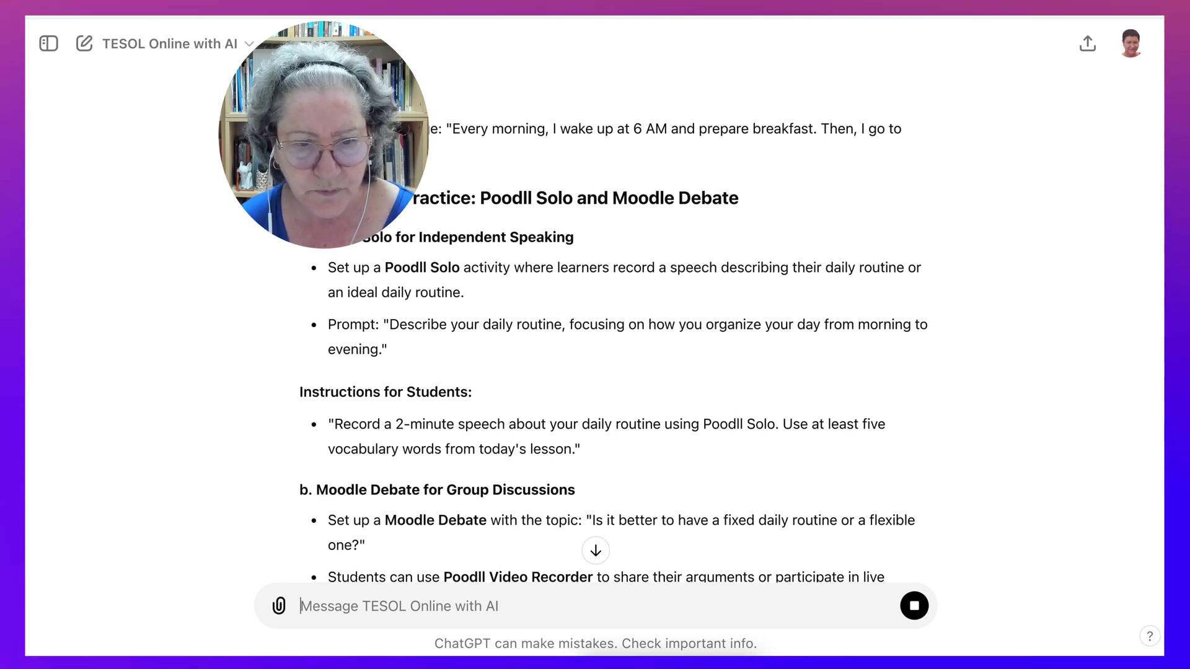
scroll(612, 325, "down", 5)
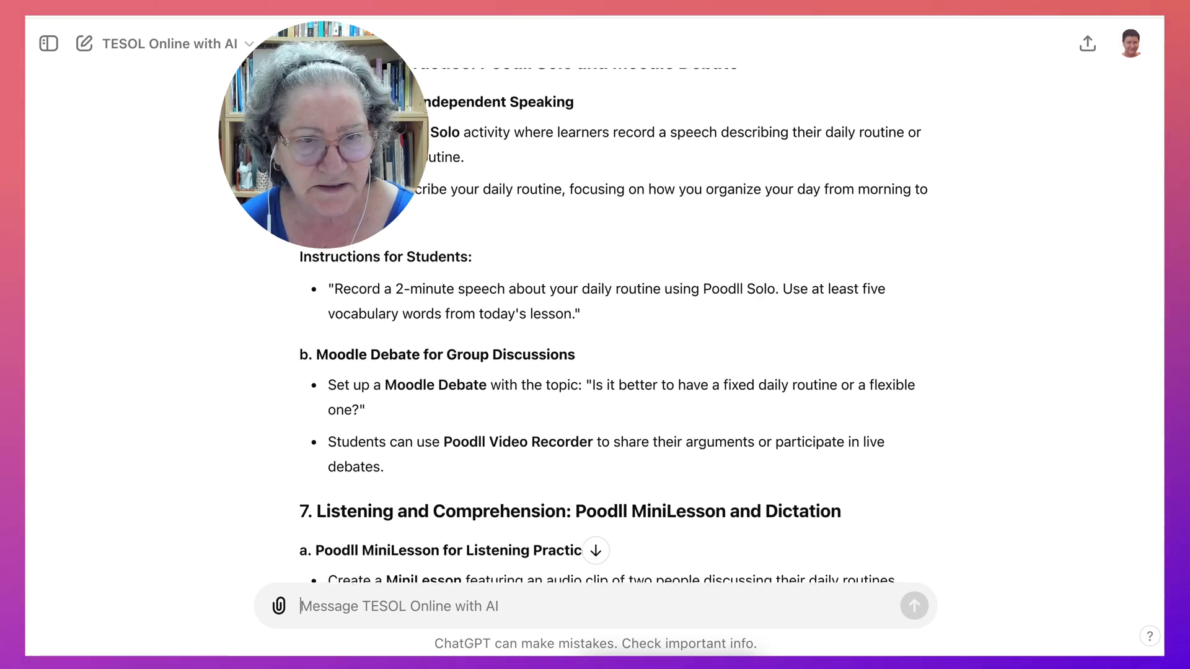
scroll(614, 325, "up", 2)
scroll(614, 334, "down", 10)
scroll(607, 322, "down", 10)
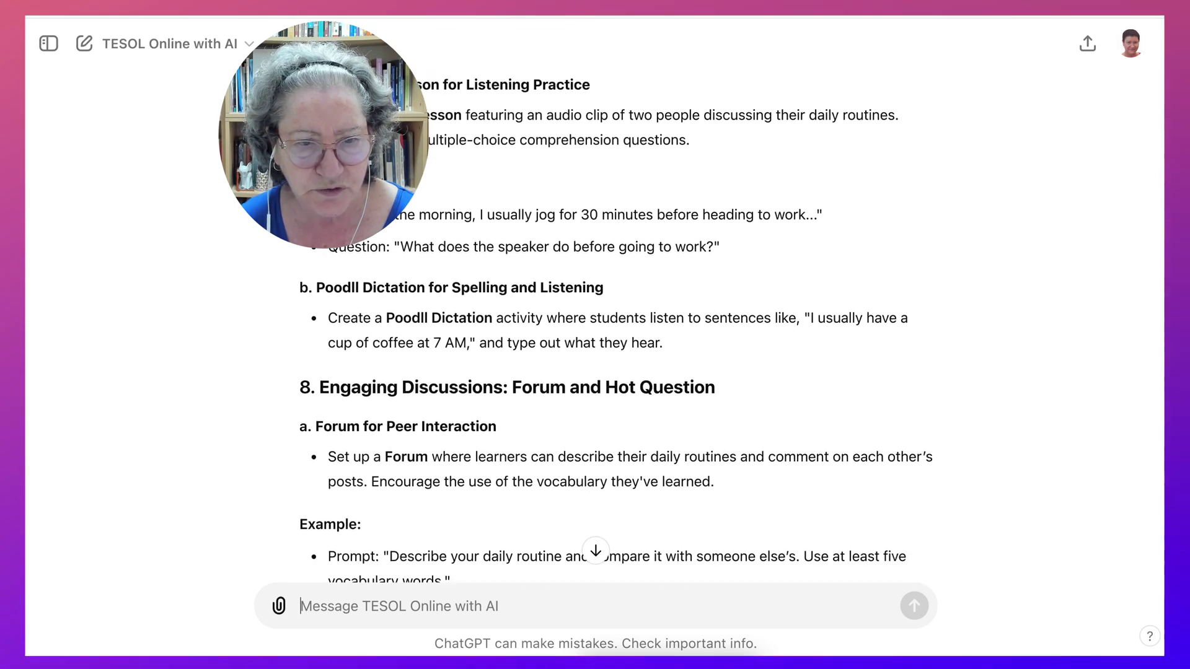
scroll(607, 323, "down", 5)
scroll(607, 322, "down", 13)
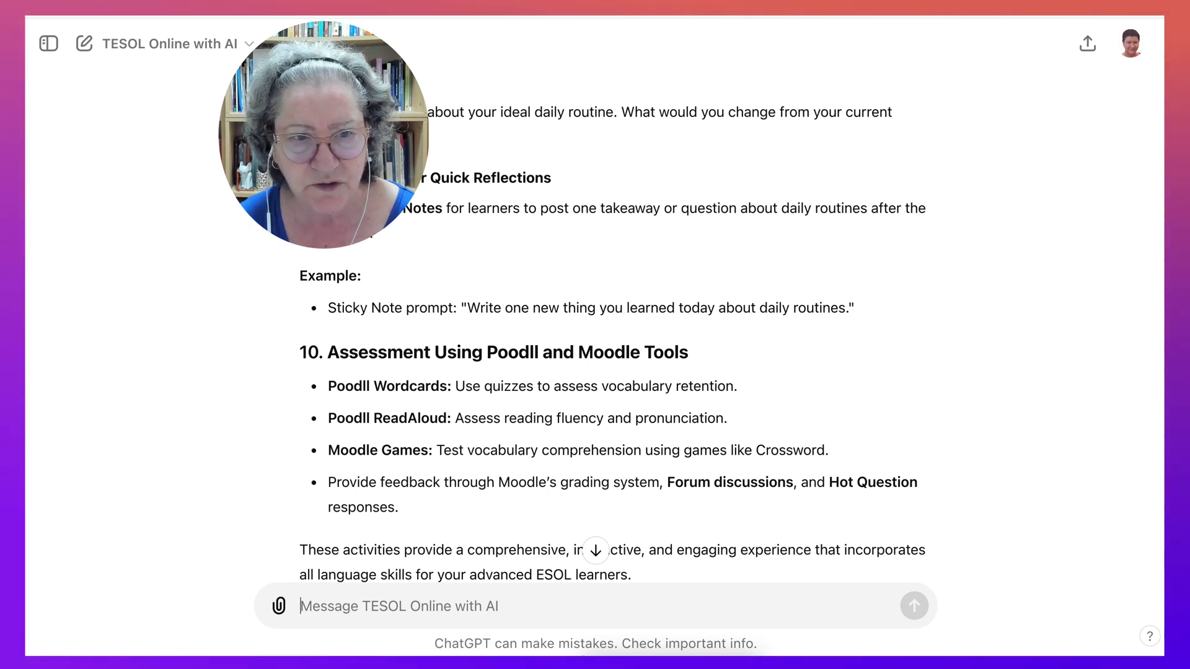
scroll(608, 323, "down", 4)
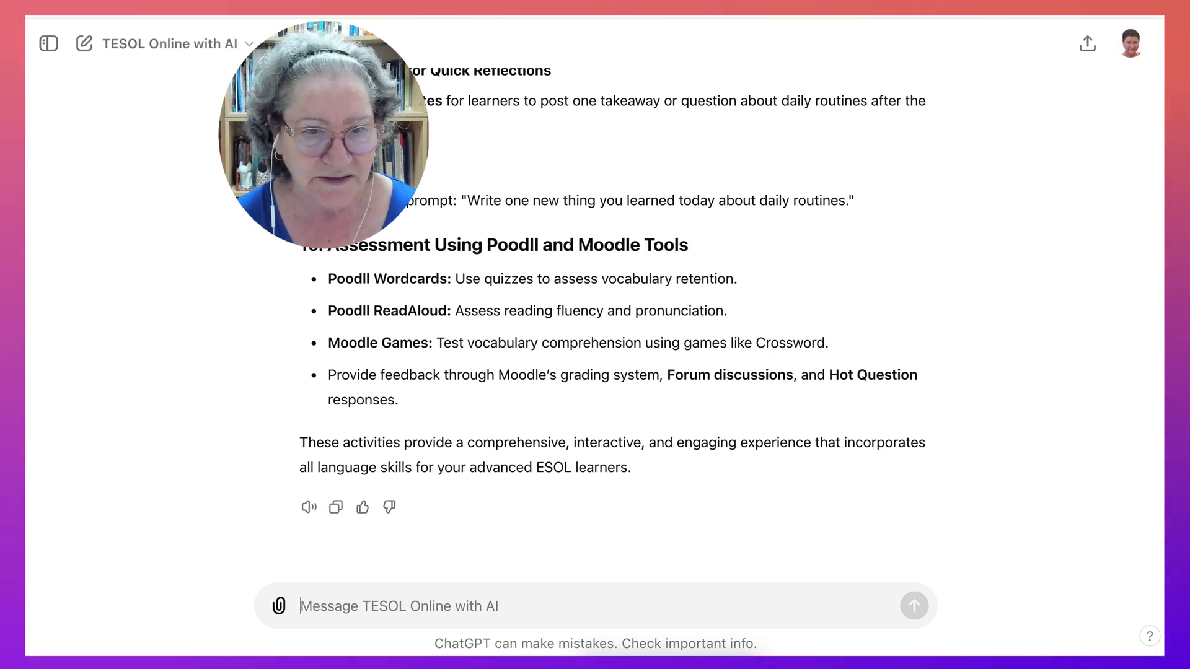
scroll(595, 334, "up", 3)
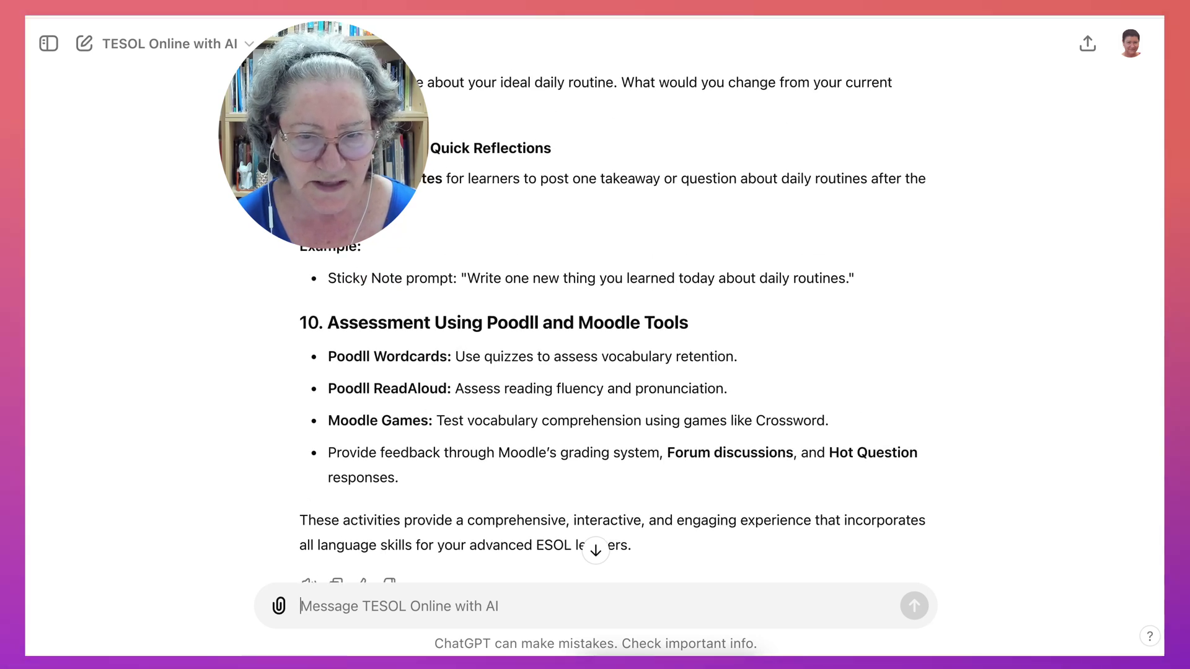
scroll(594, 335, "down", 3)
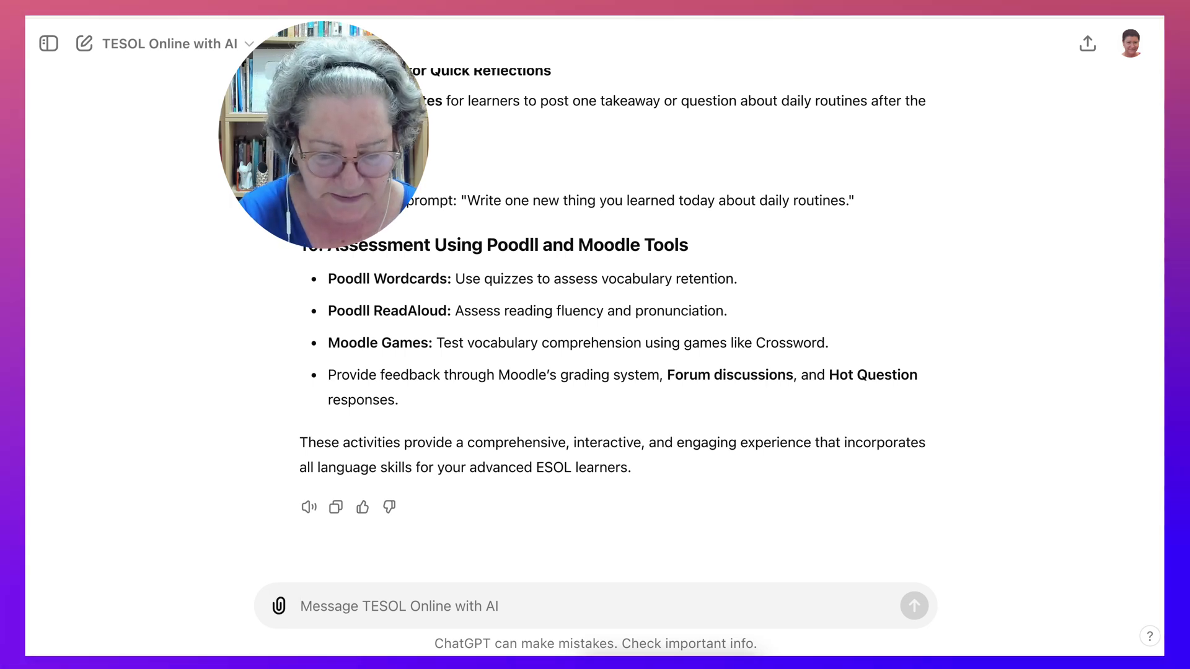
- Send 'Remove Assessment' to get the plan without its Assessment section
type("Remove Assessment")
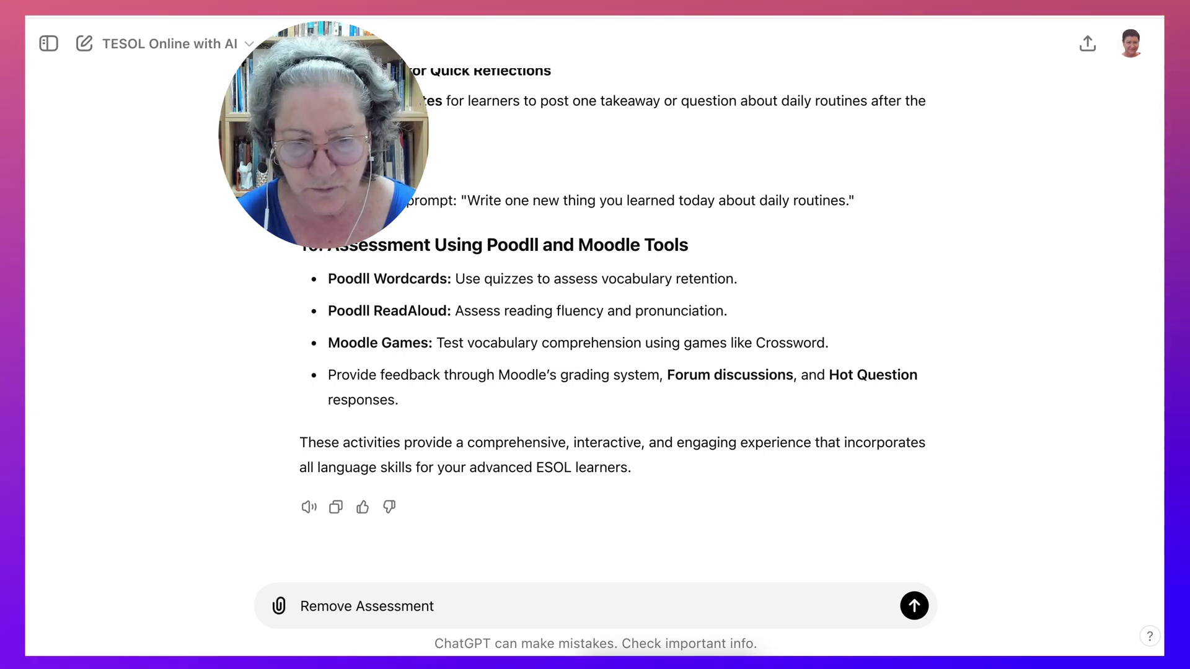
key("Return")
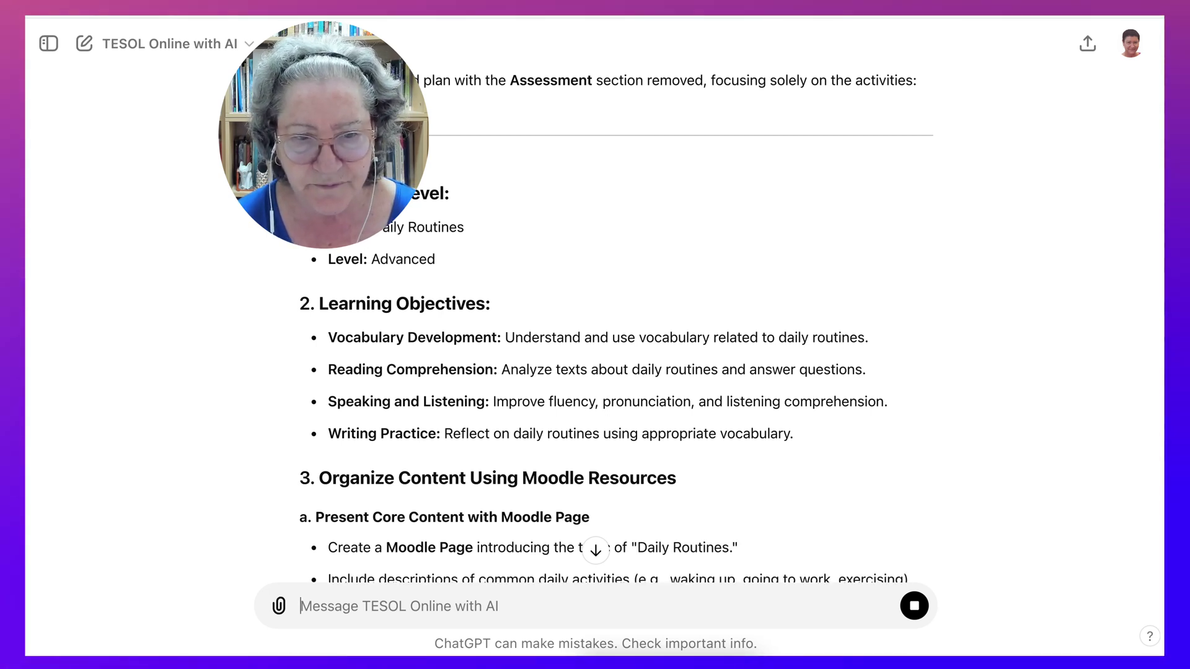
- Ask ChatGPT to add a reading passage, Multiple Choice questions and an answer key
left_click_drag(328, 369, 476, 369)
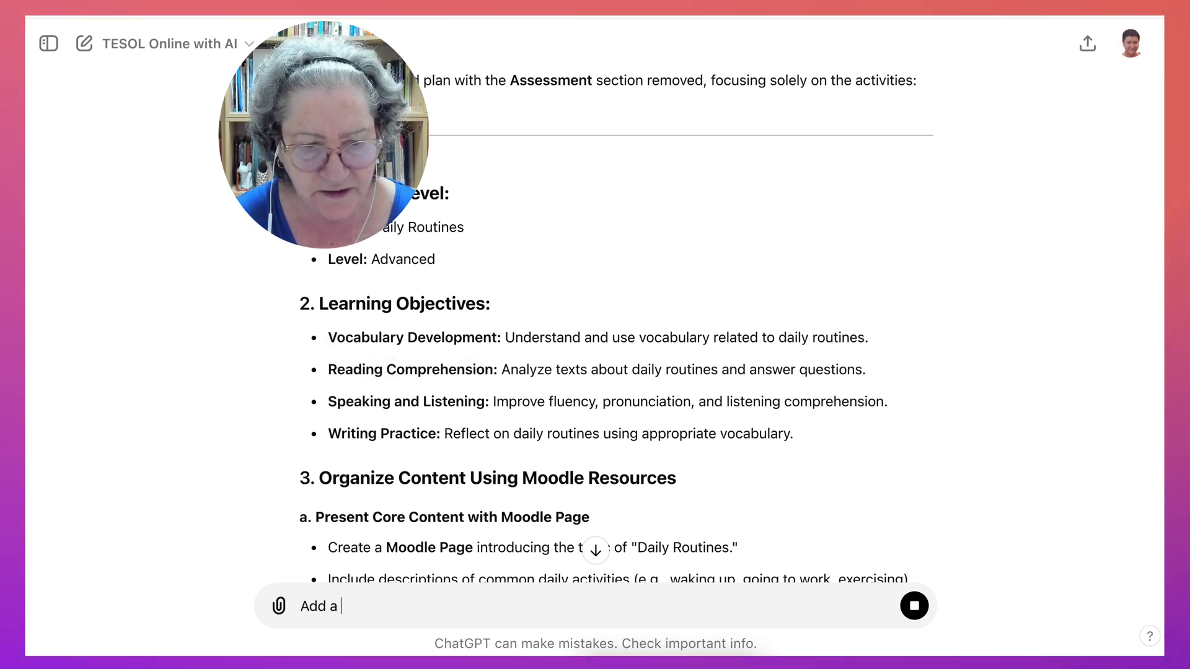
type("reading passage and")
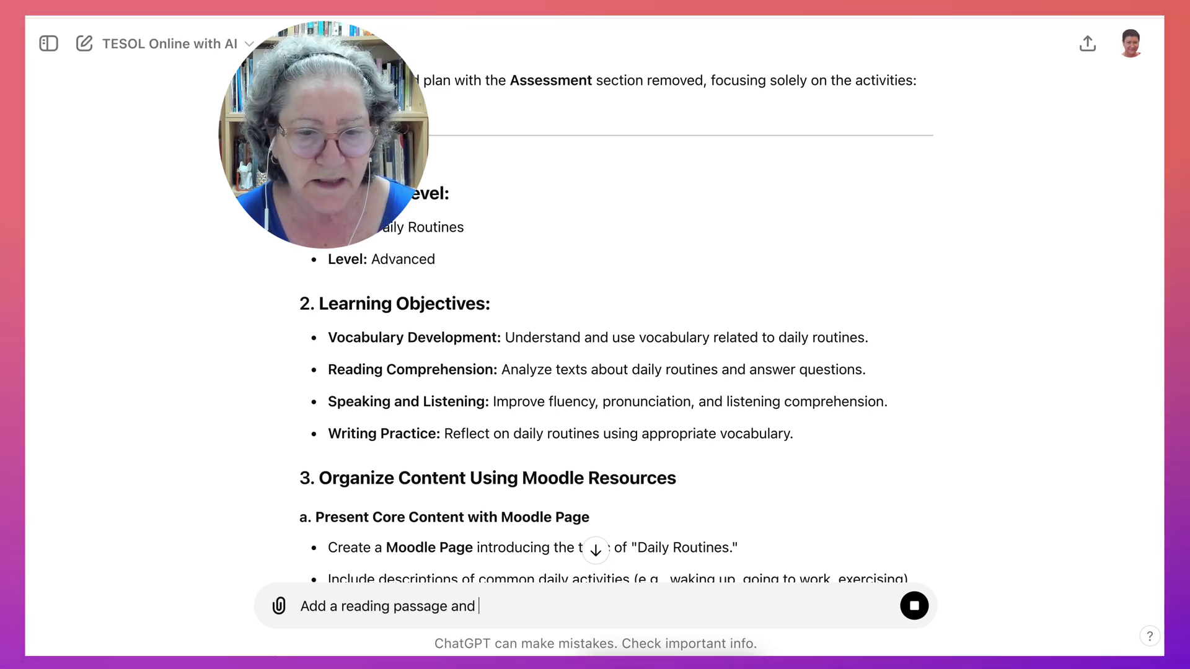
key("BackSpace")
key("BackSpace")
key("BackSpace")
key("BackSpace")
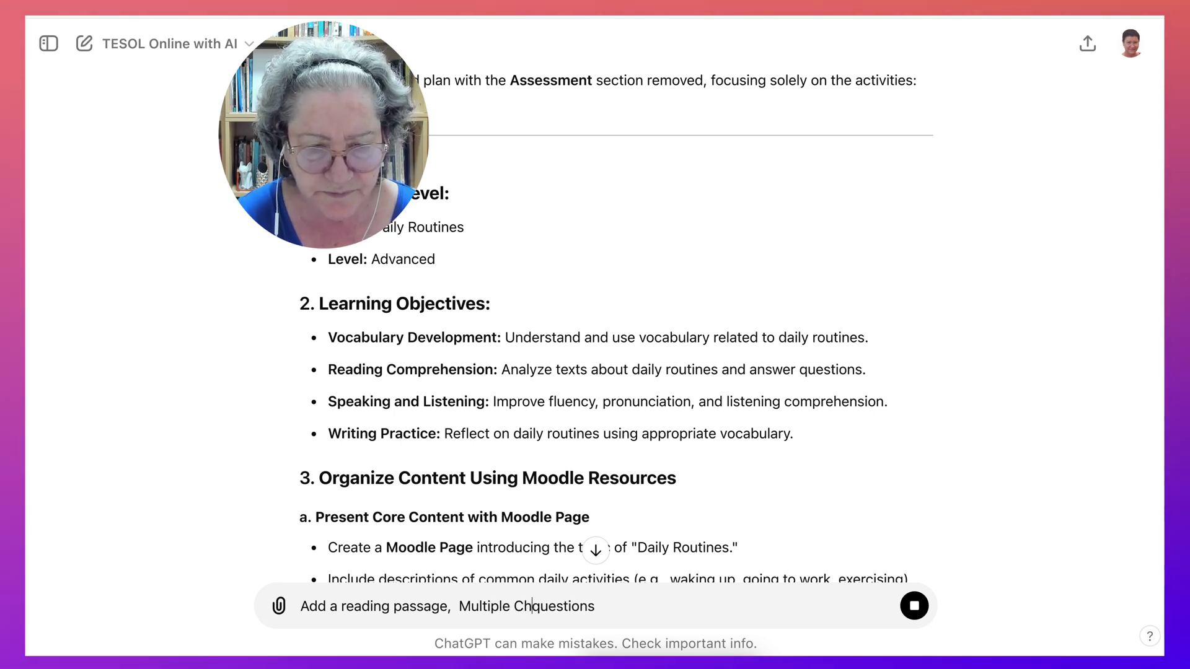
key("BackSpace")
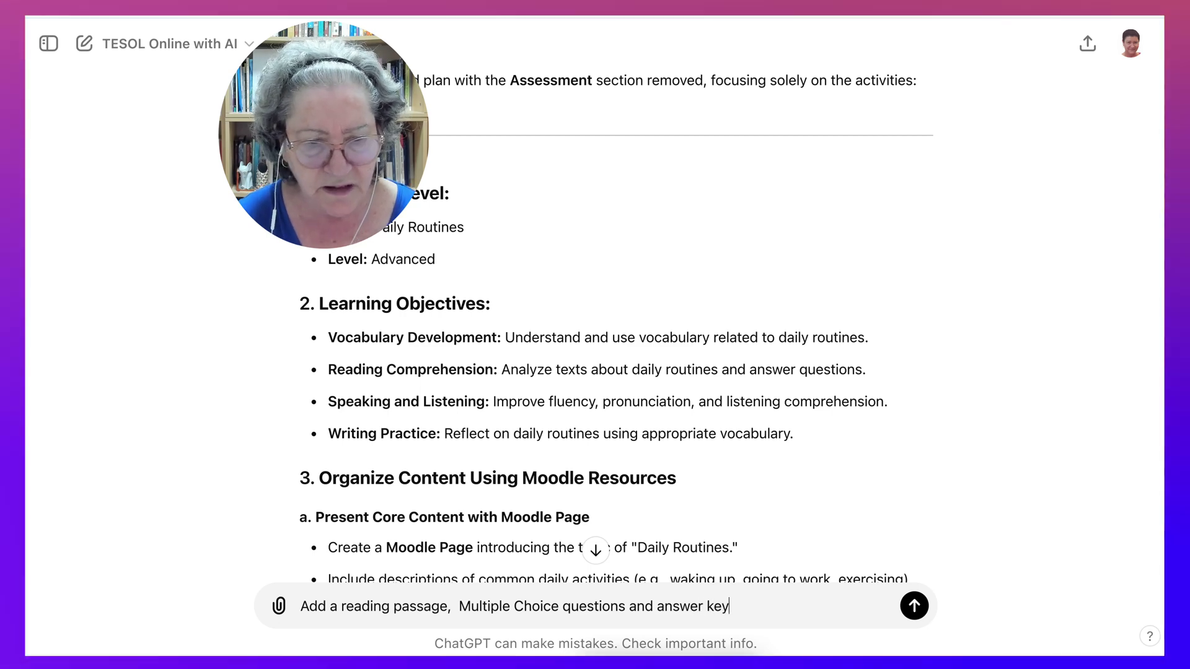
key("Return")
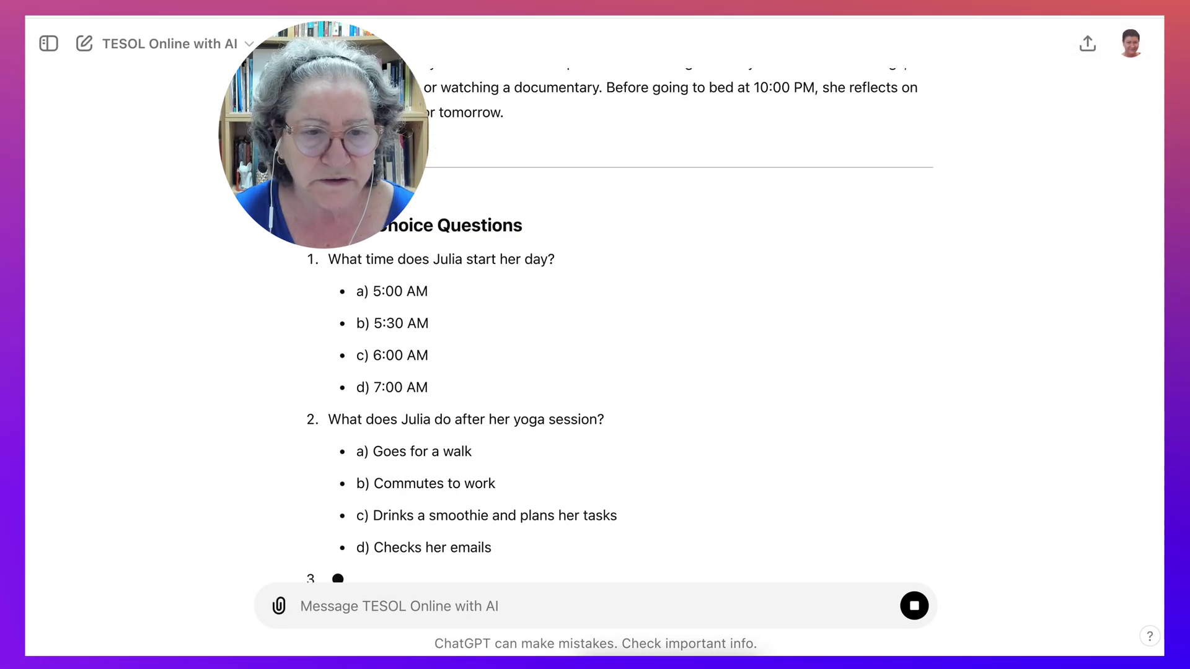
scroll(595, 347, "up", 10)
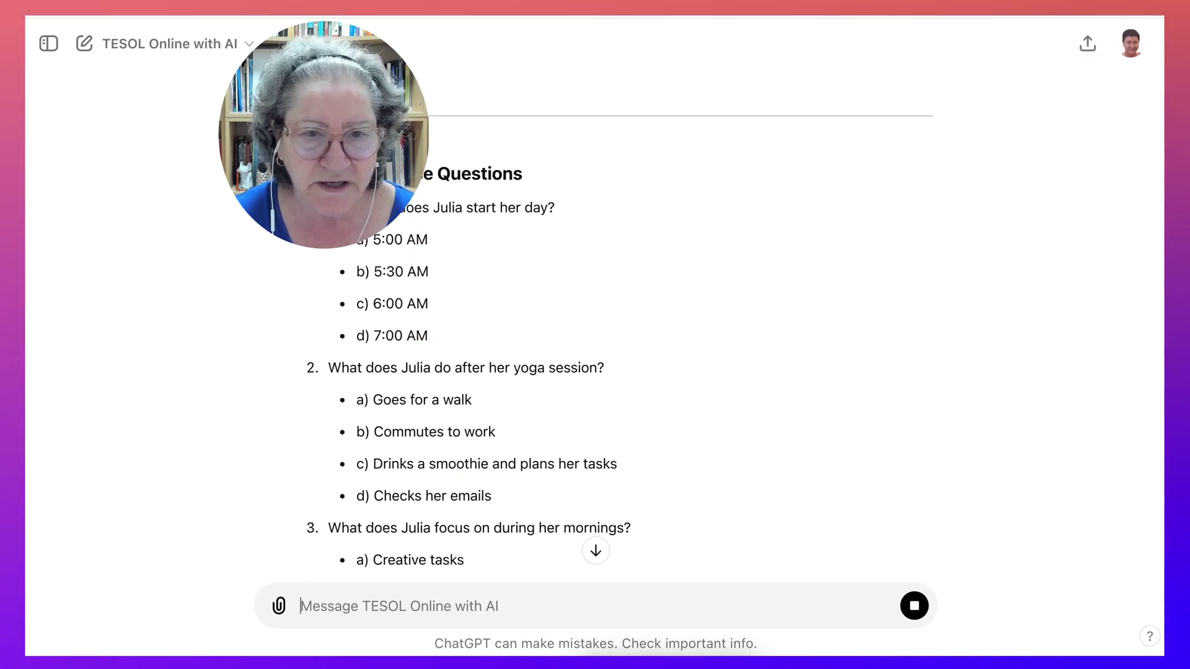
scroll(595, 347, "up", 5)
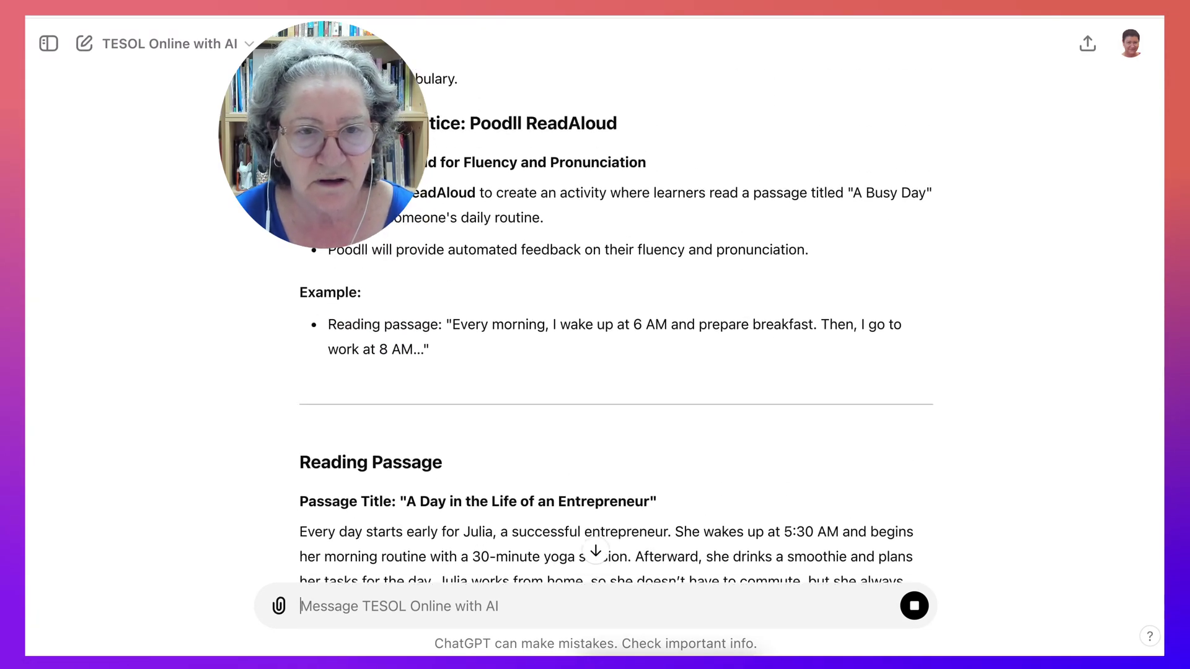
scroll(594, 347, "up", 10)
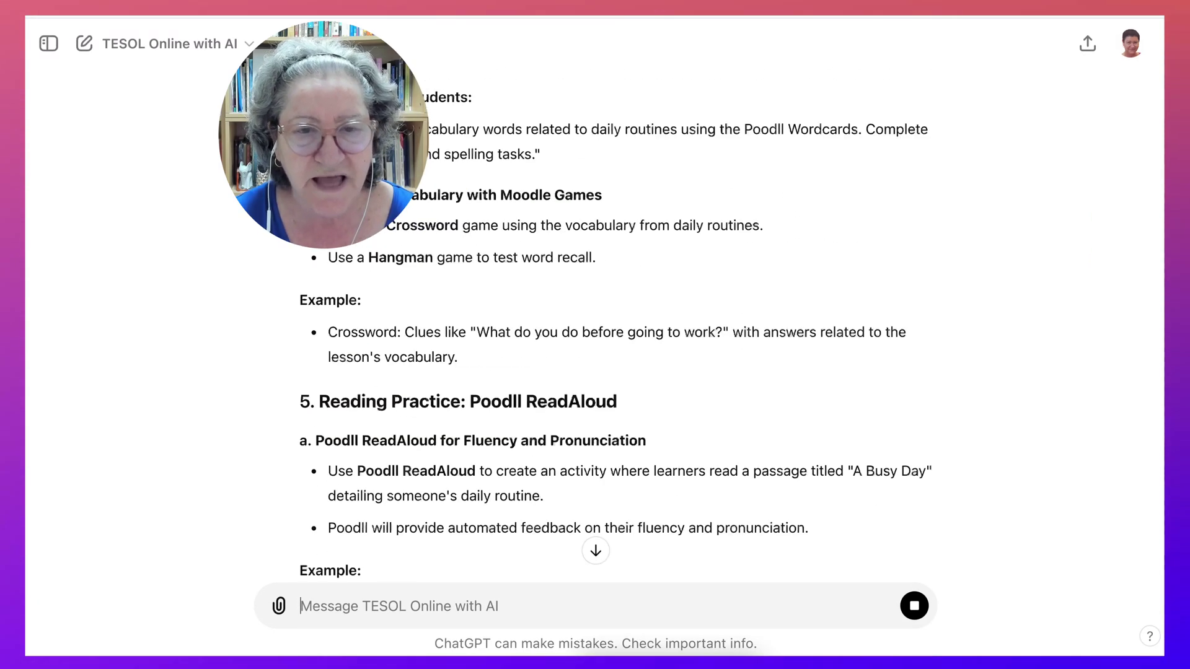
scroll(595, 347, "up", 5)
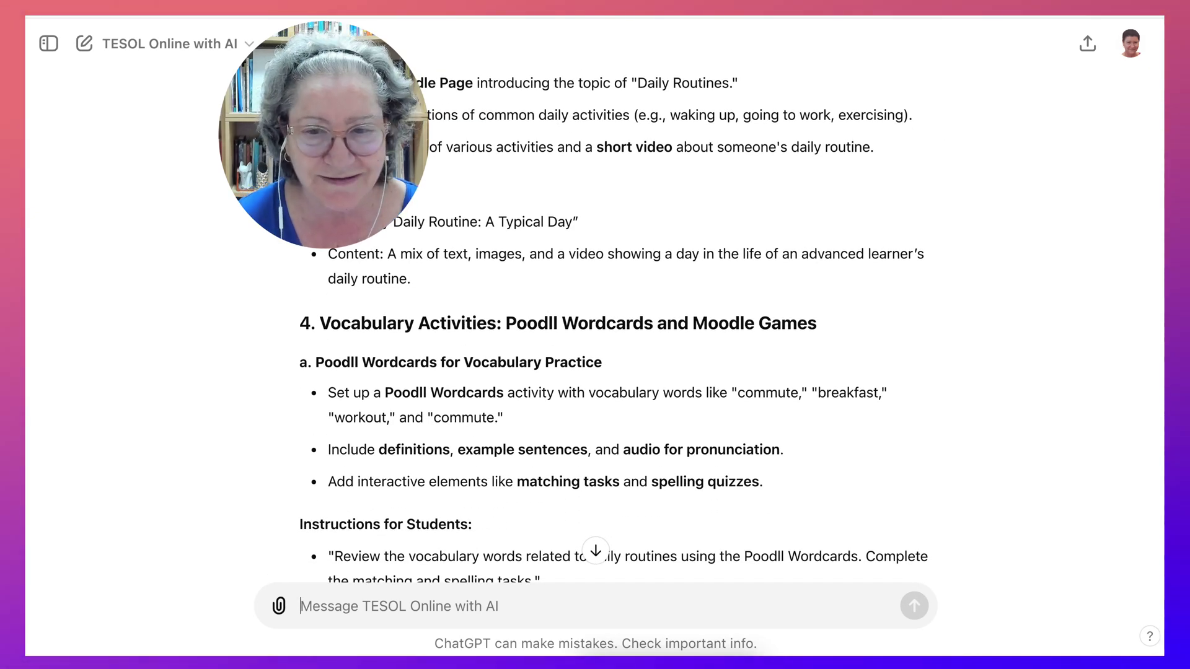
scroll(595, 347, "down", 2)
scroll(595, 347, "down", 2)
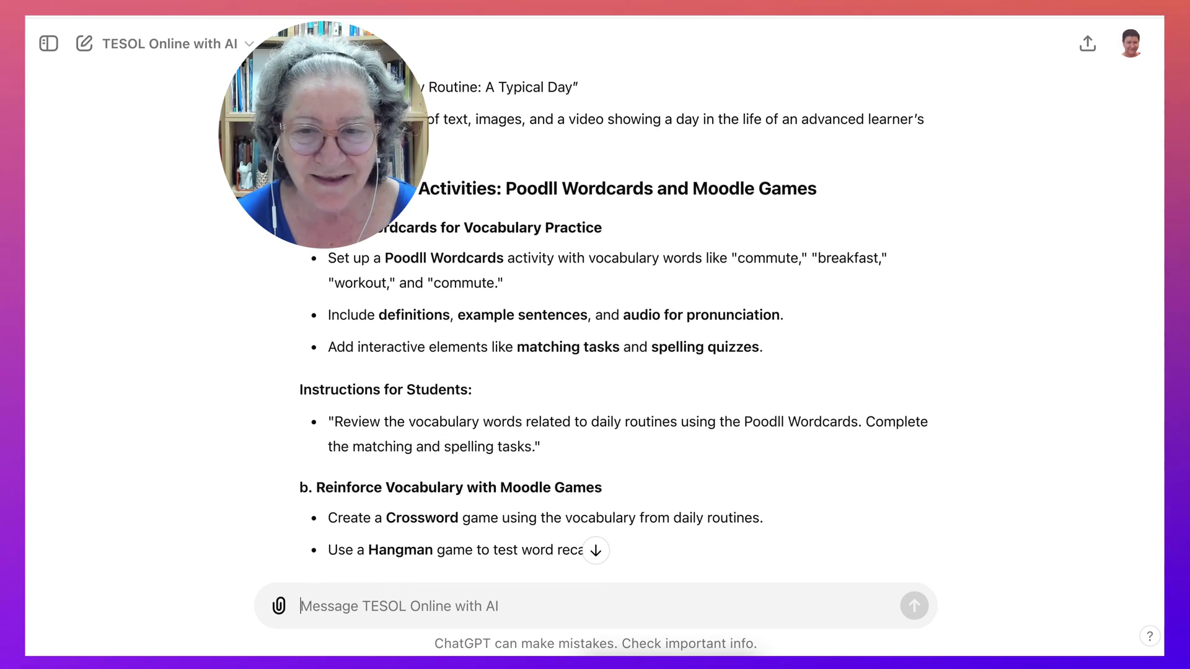
scroll(595, 347, "down", 8)
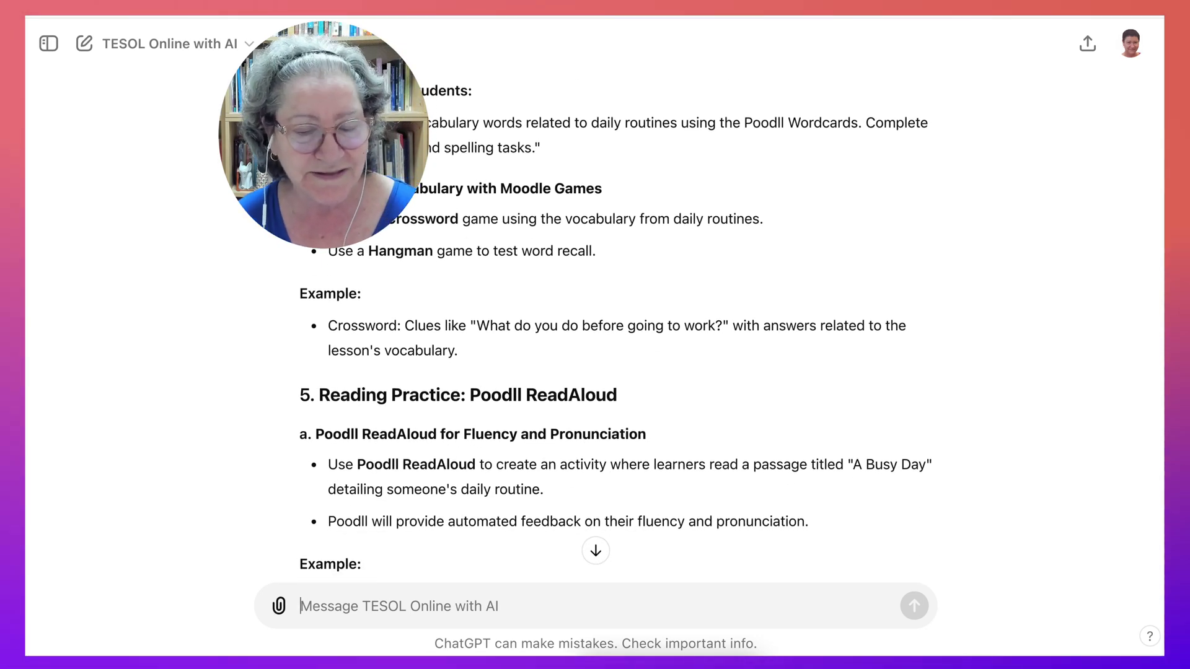
scroll(594, 347, "down", 12)
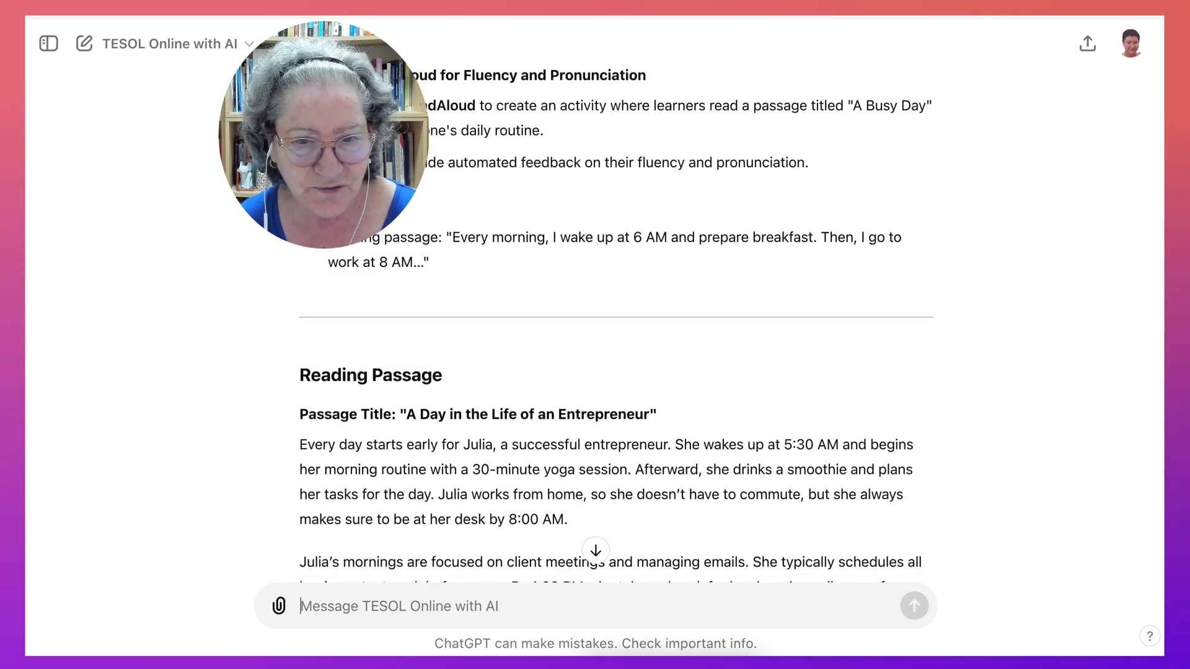
scroll(595, 347, "down", 4)
scroll(595, 347, "up", 8)
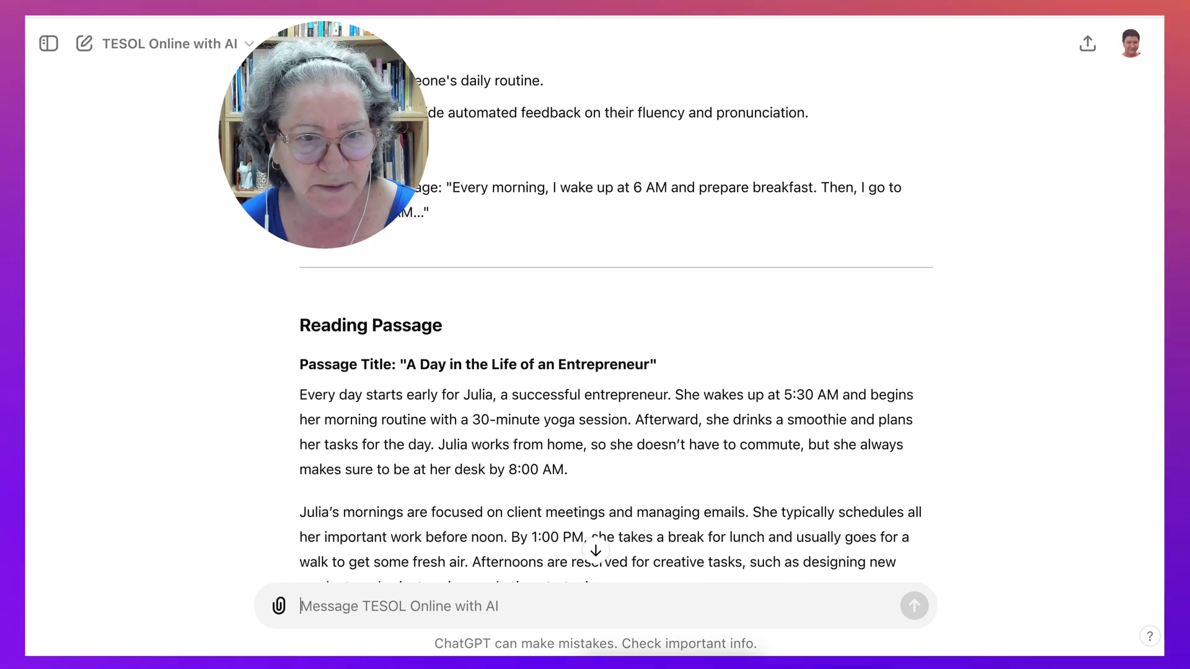
scroll(594, 347, "up", 3)
scroll(595, 347, "down", 3)
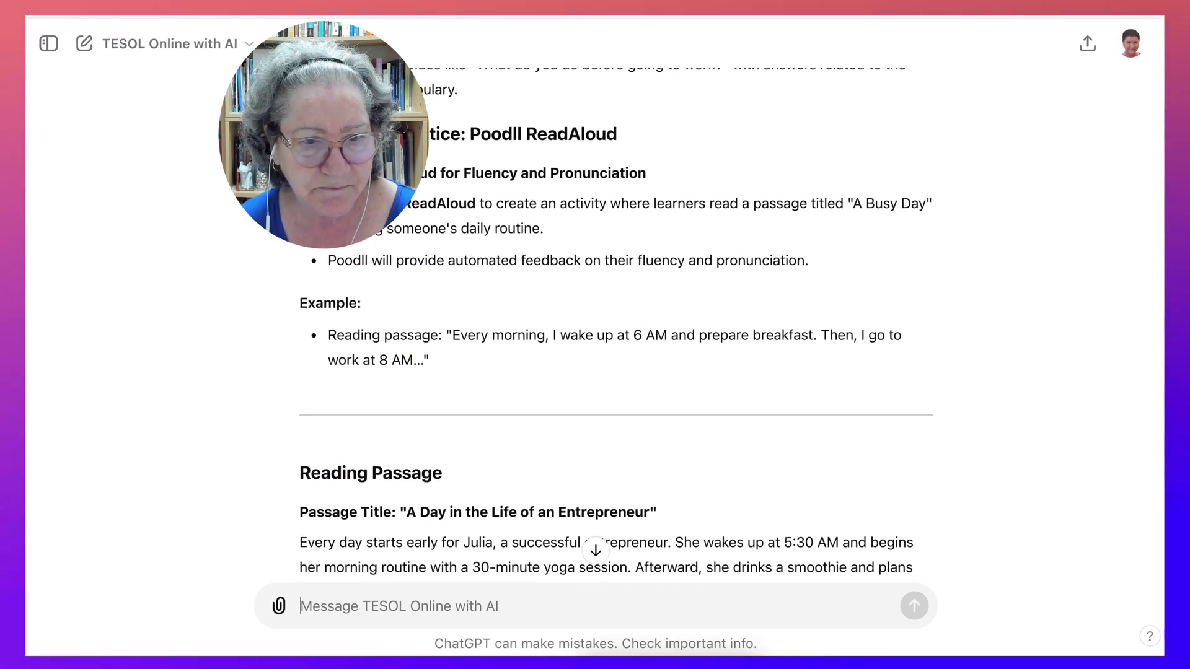
scroll(595, 347, "up", 1)
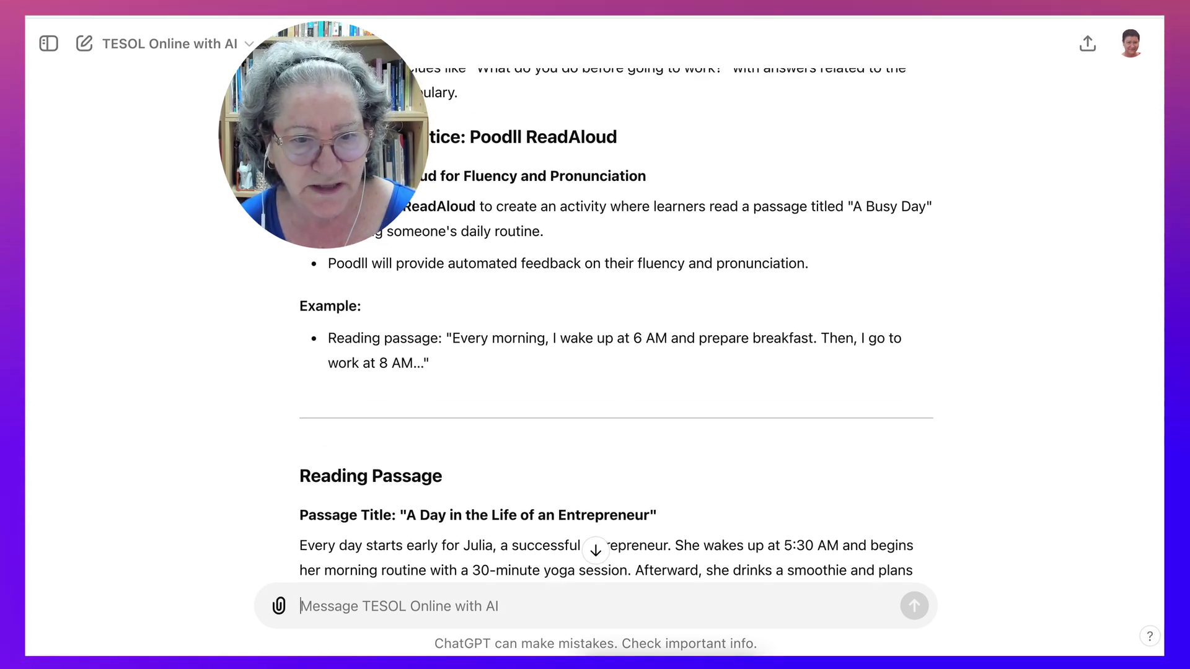
scroll(595, 347, "down", 5)
scroll(595, 347, "down", 6)
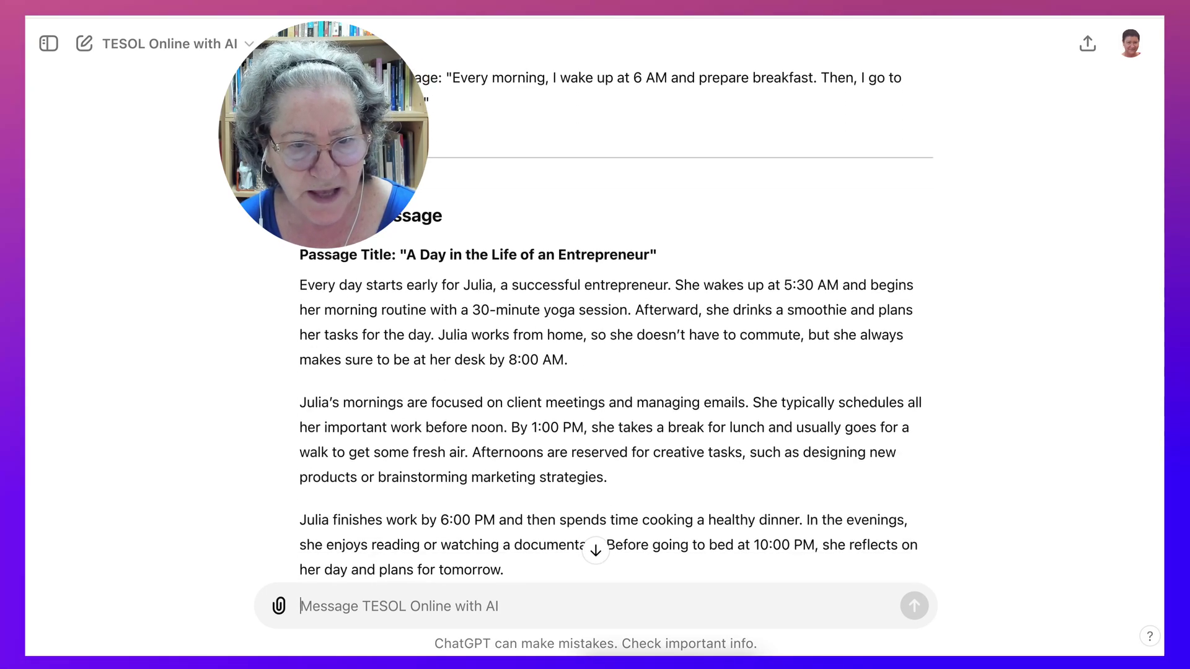
scroll(594, 347, "down", 8)
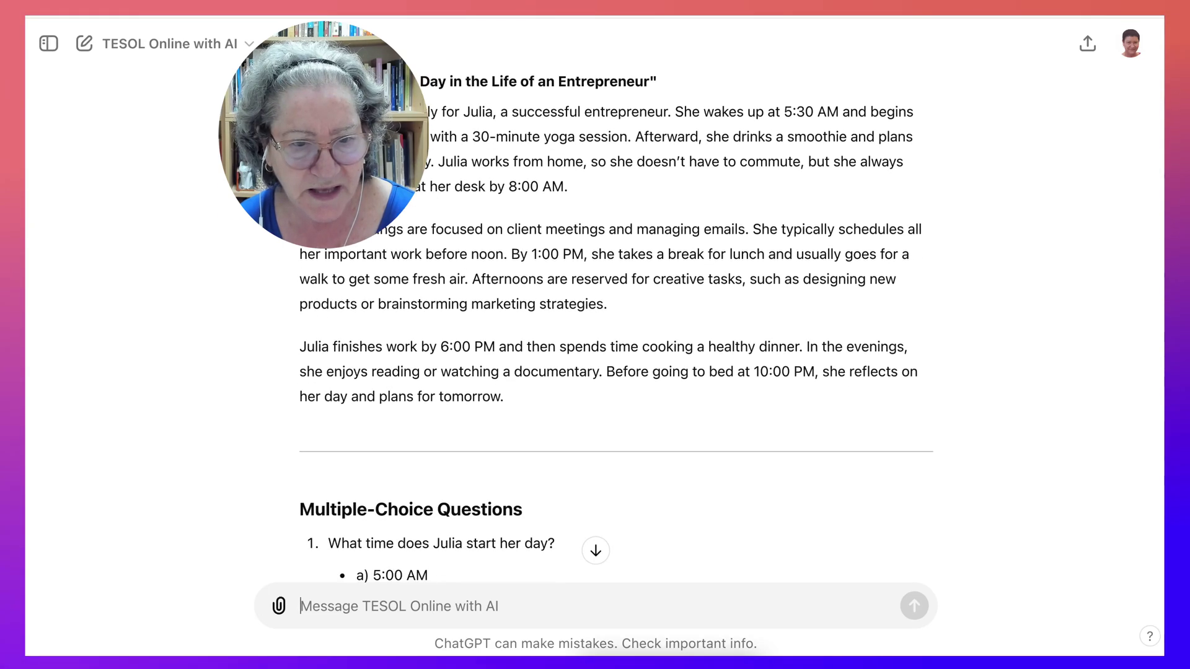
scroll(595, 347, "down", 16)
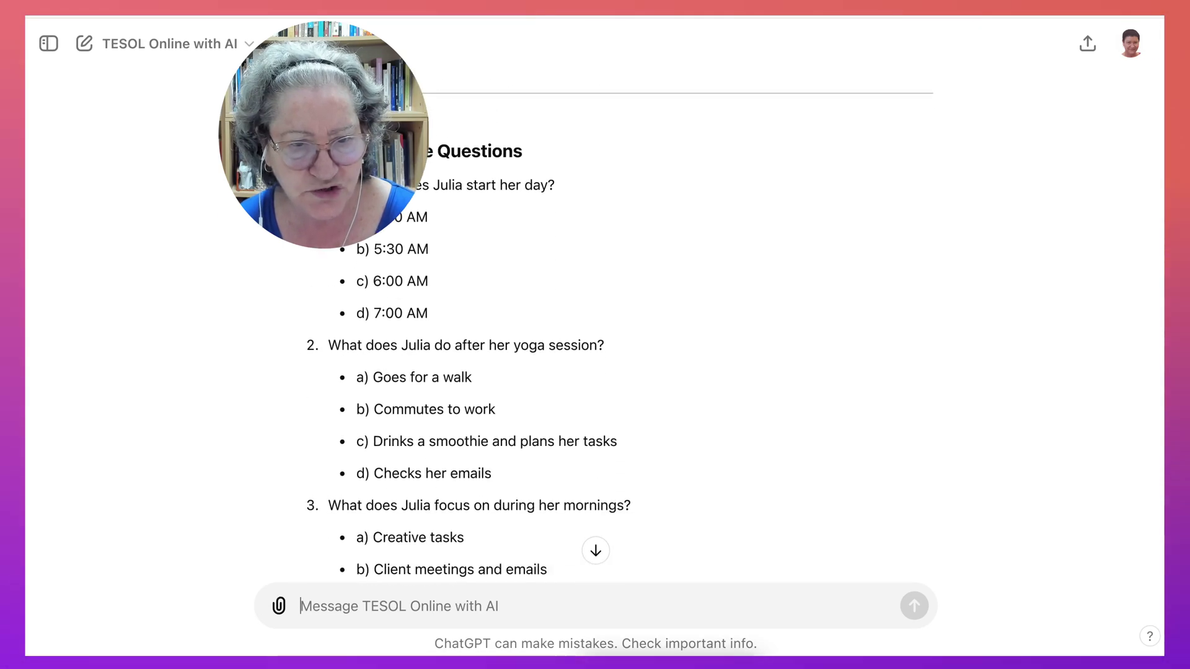
scroll(595, 347, "down", 18)
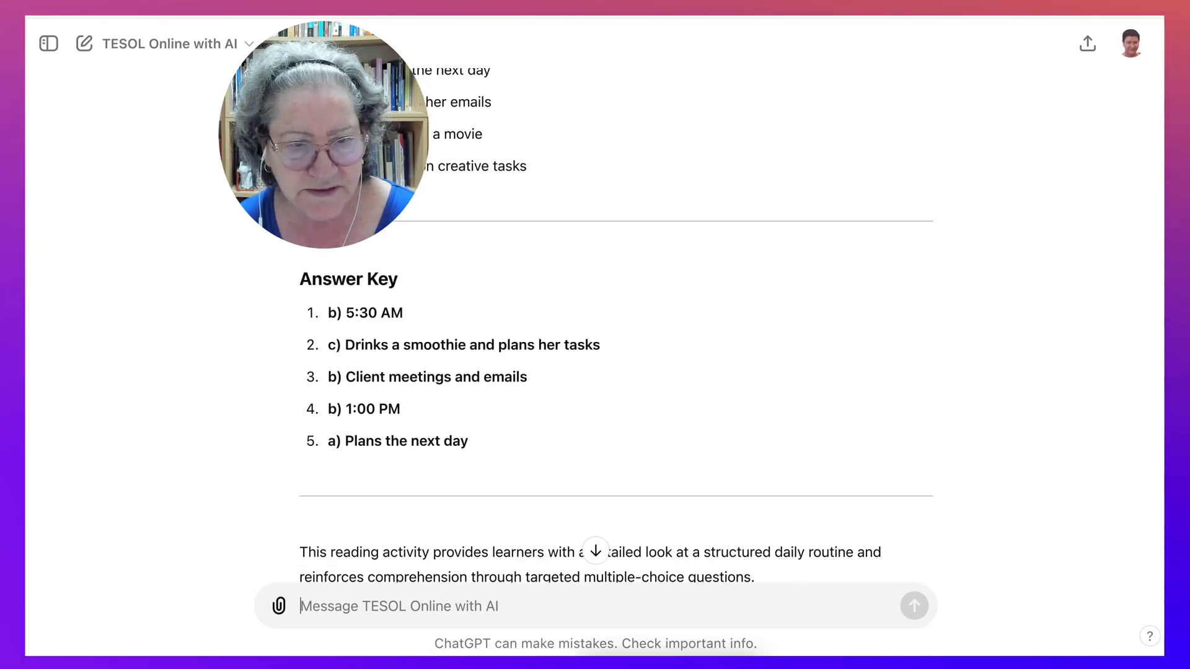
scroll(595, 347, "up", 14)
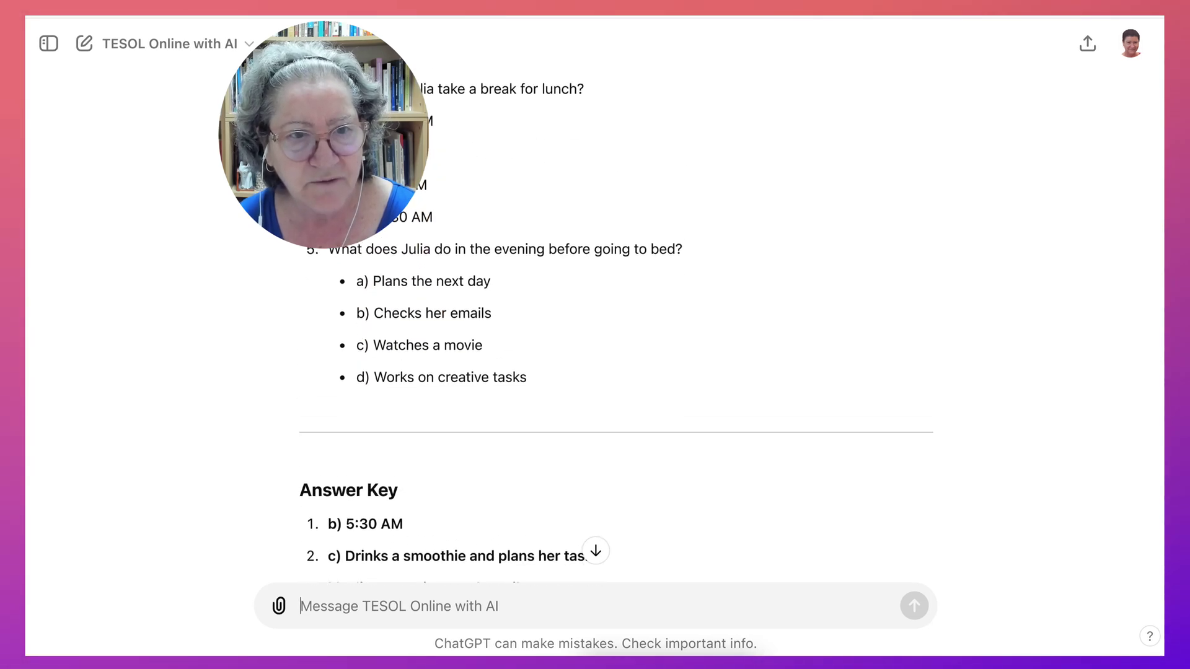
scroll(595, 347, "down", 7)
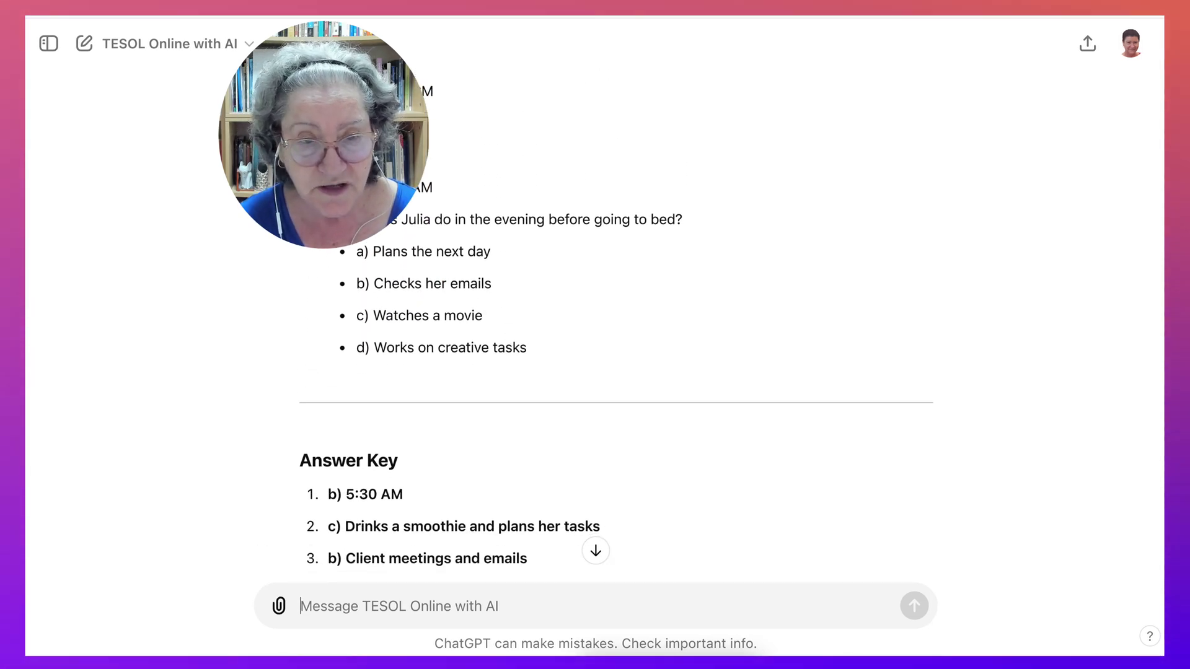
scroll(594, 347, "up", 20)
scroll(595, 347, "up", 2)
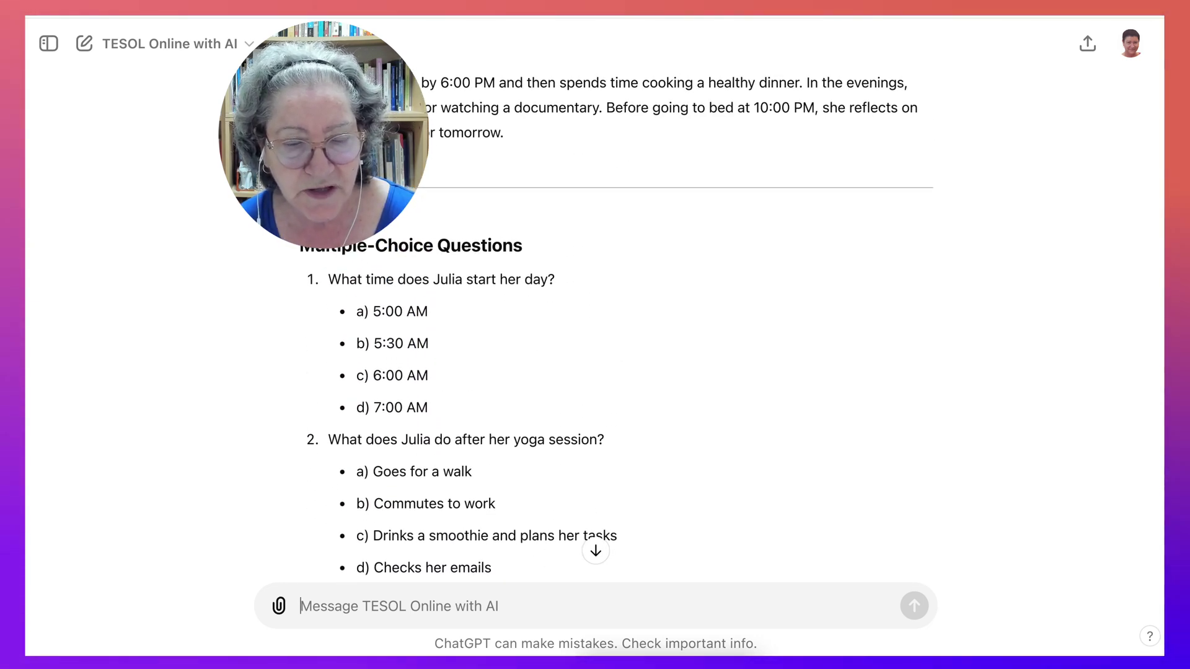
scroll(595, 347, "up", 2)
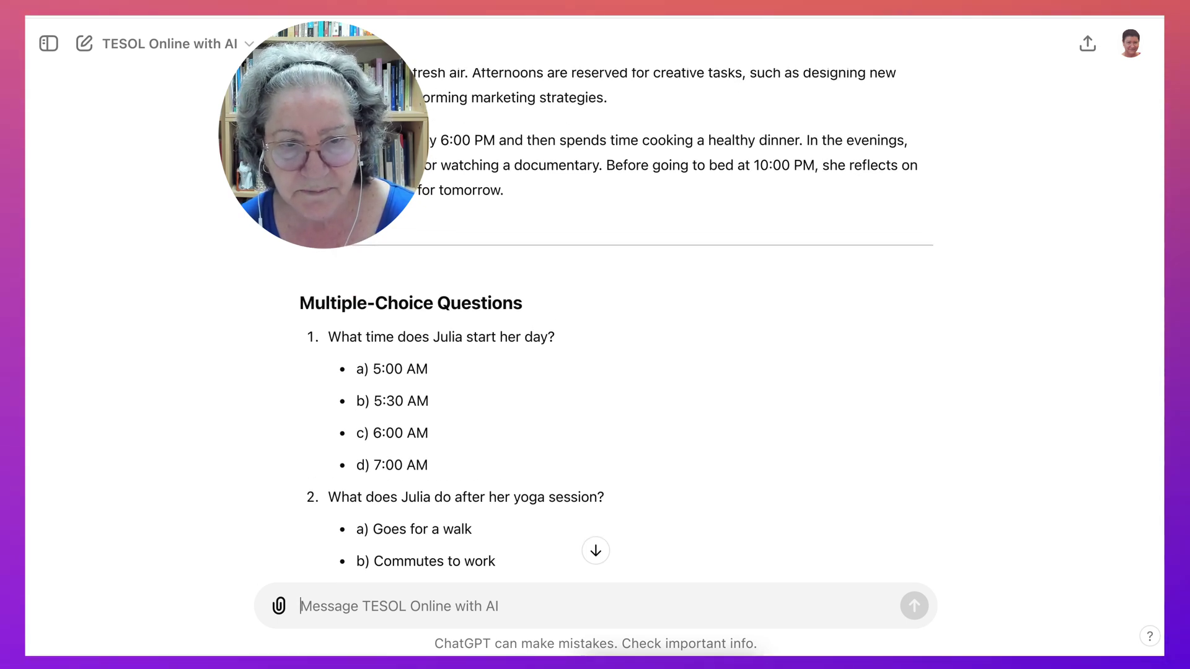
scroll(594, 347, "up", 1)
scroll(594, 347, "down", 5)
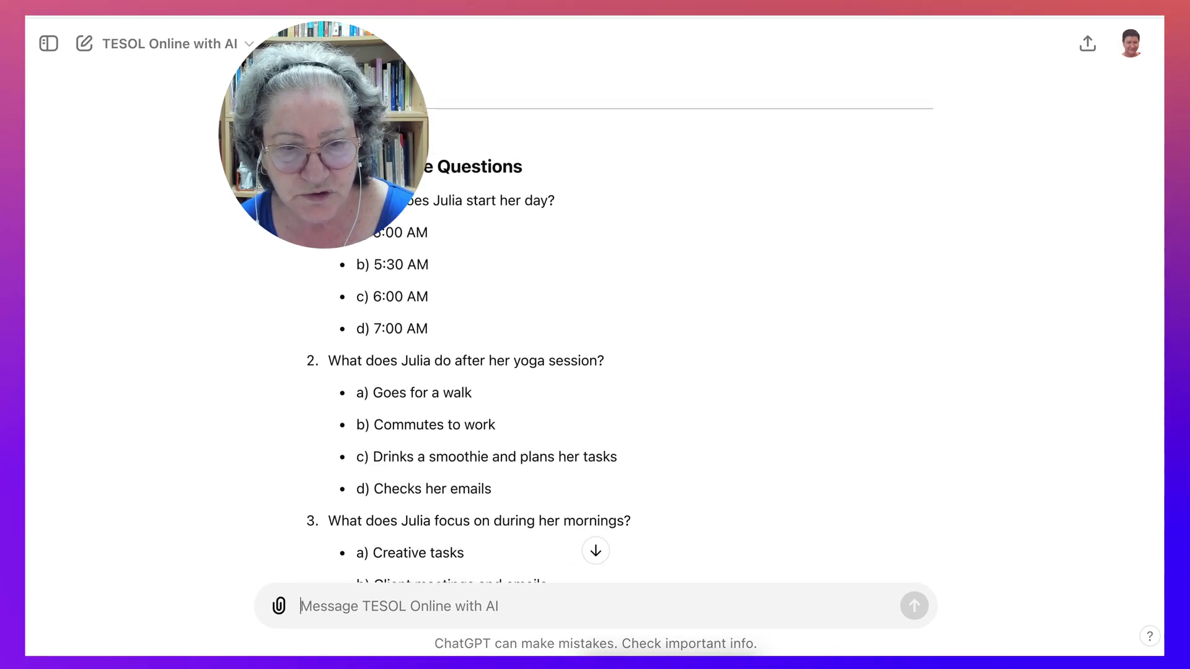
scroll(595, 347, "down", 5)
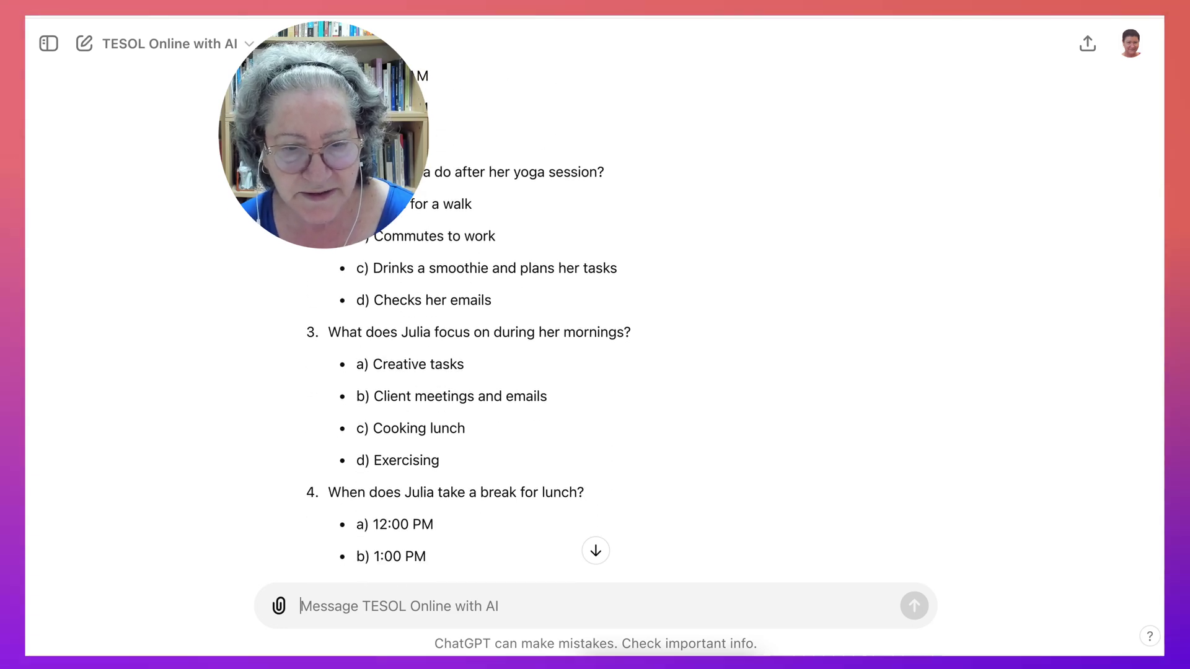
- Scroll back up through the plan to its Topic and Level section
scroll(595, 347, "down", 3)
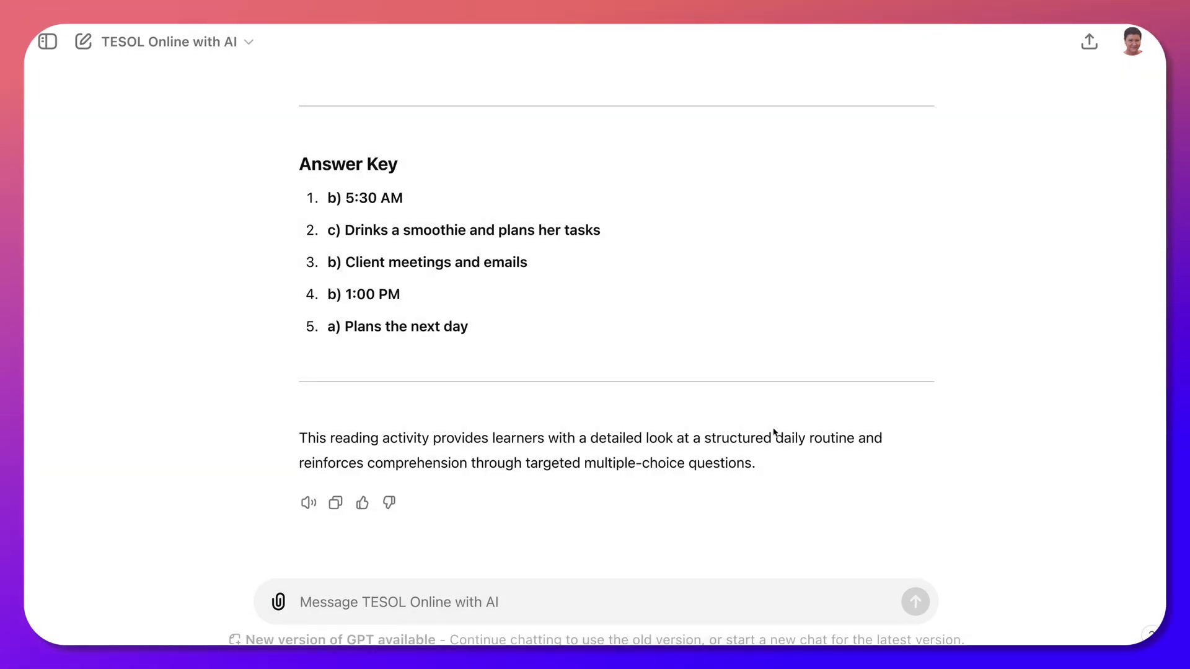
scroll(774, 431, "up", 8)
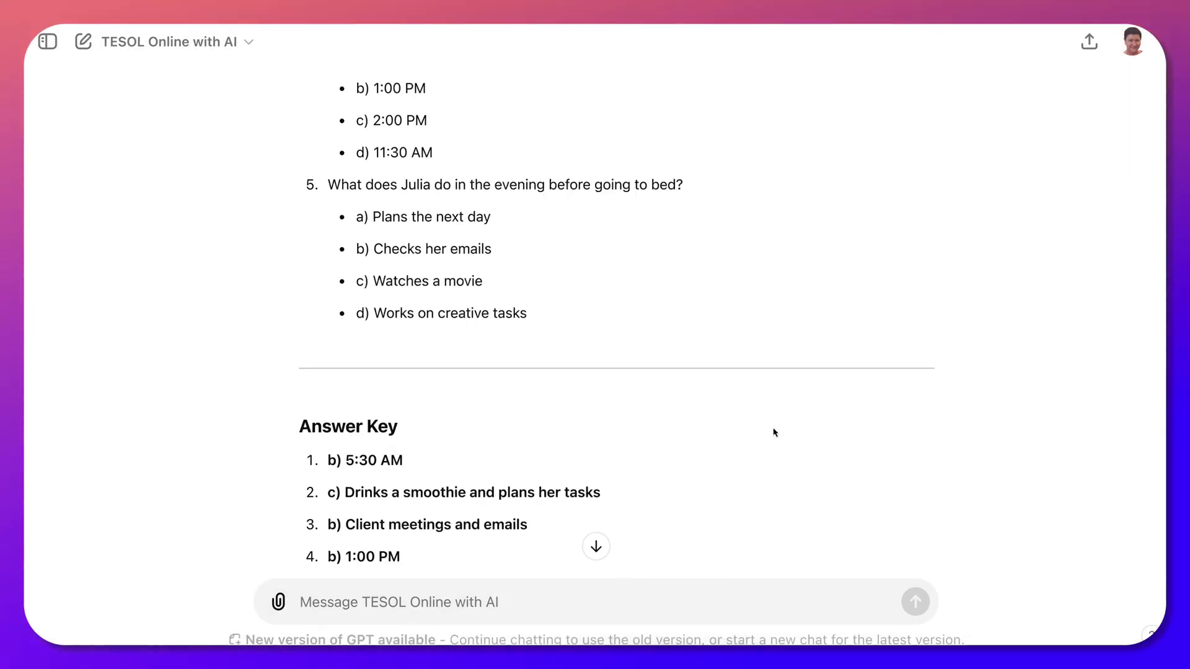
scroll(774, 431, "up", 15)
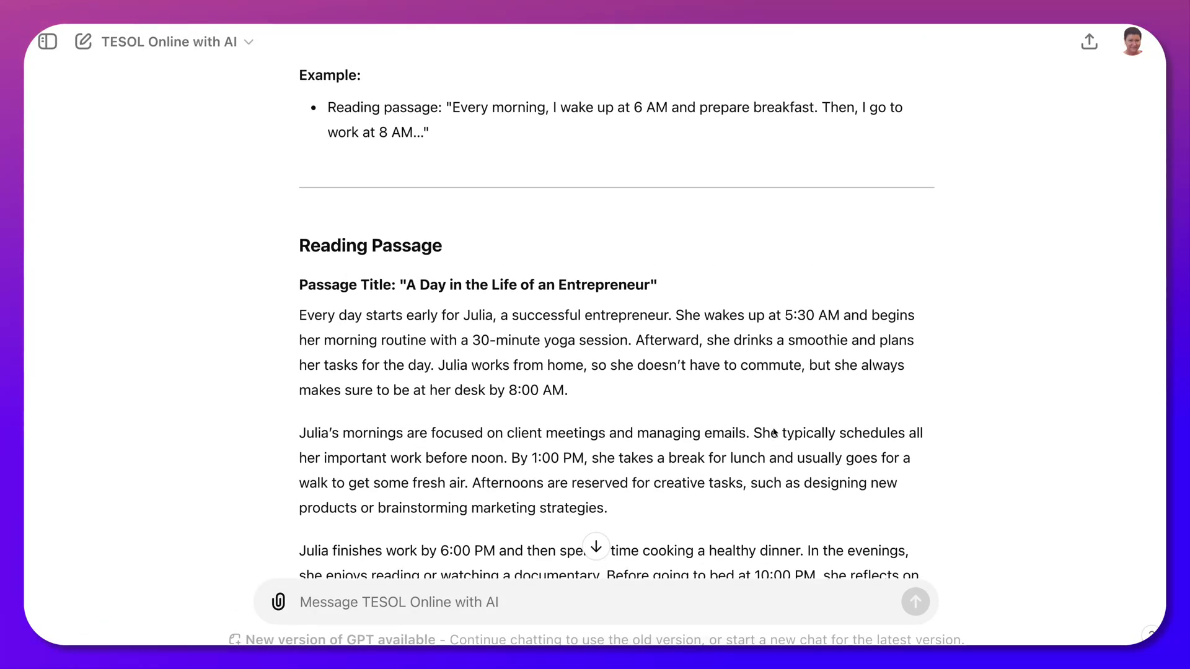
scroll(772, 426, "up", 4)
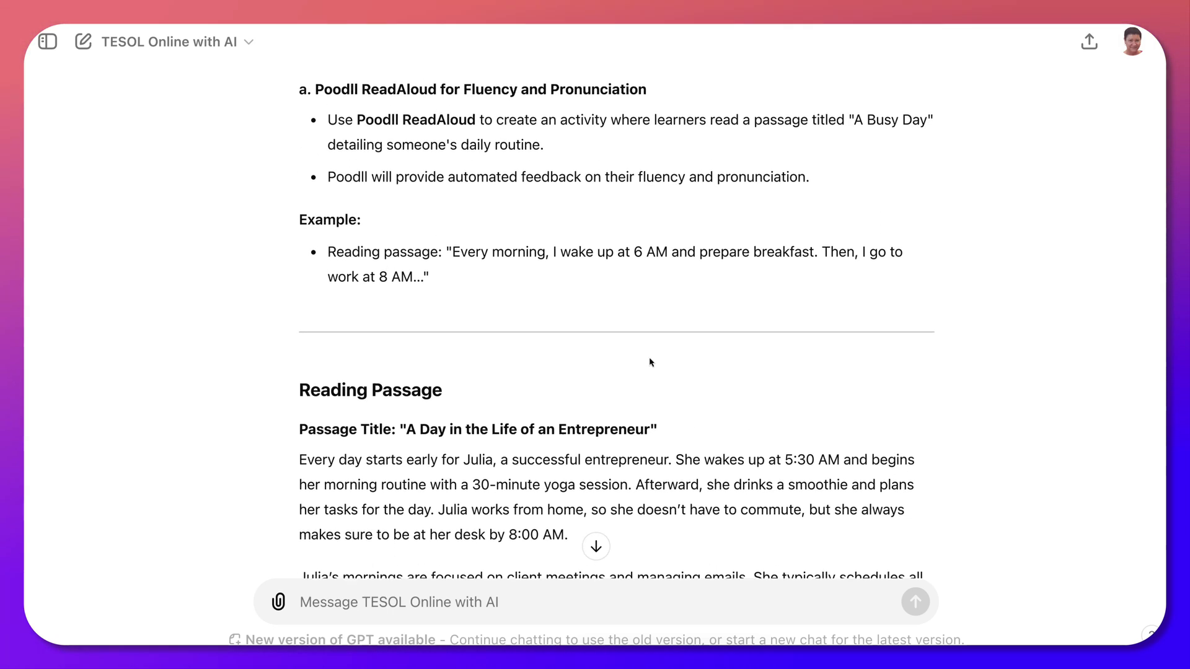
scroll(650, 362, "up", 8)
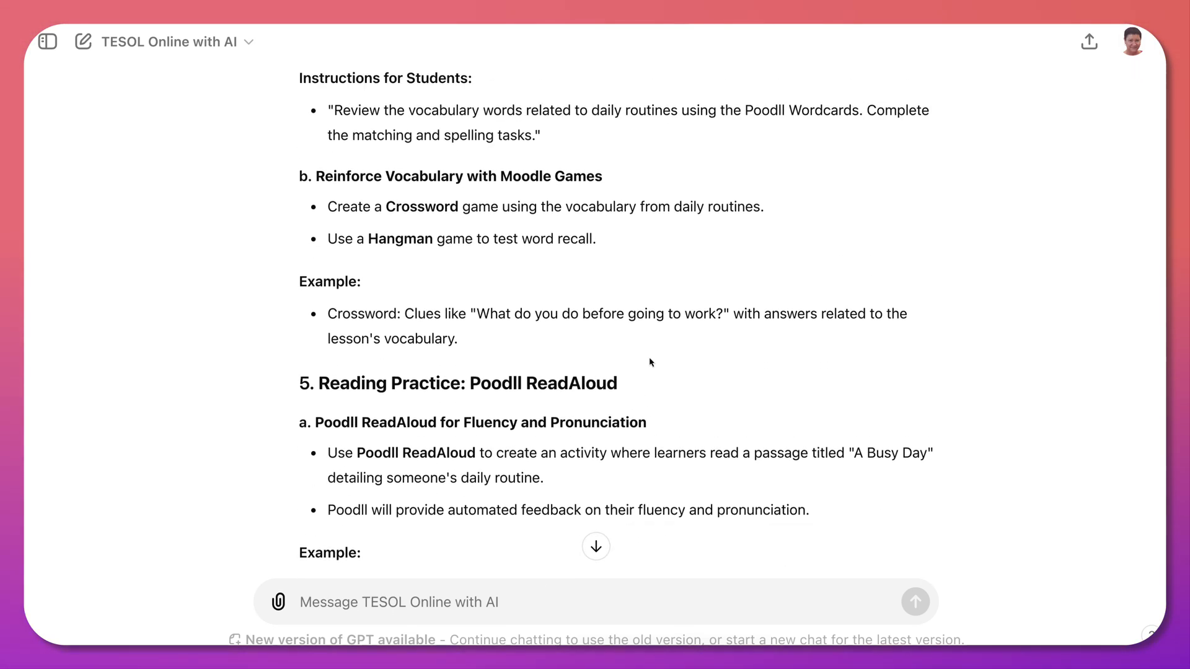
scroll(650, 362, "up", 15)
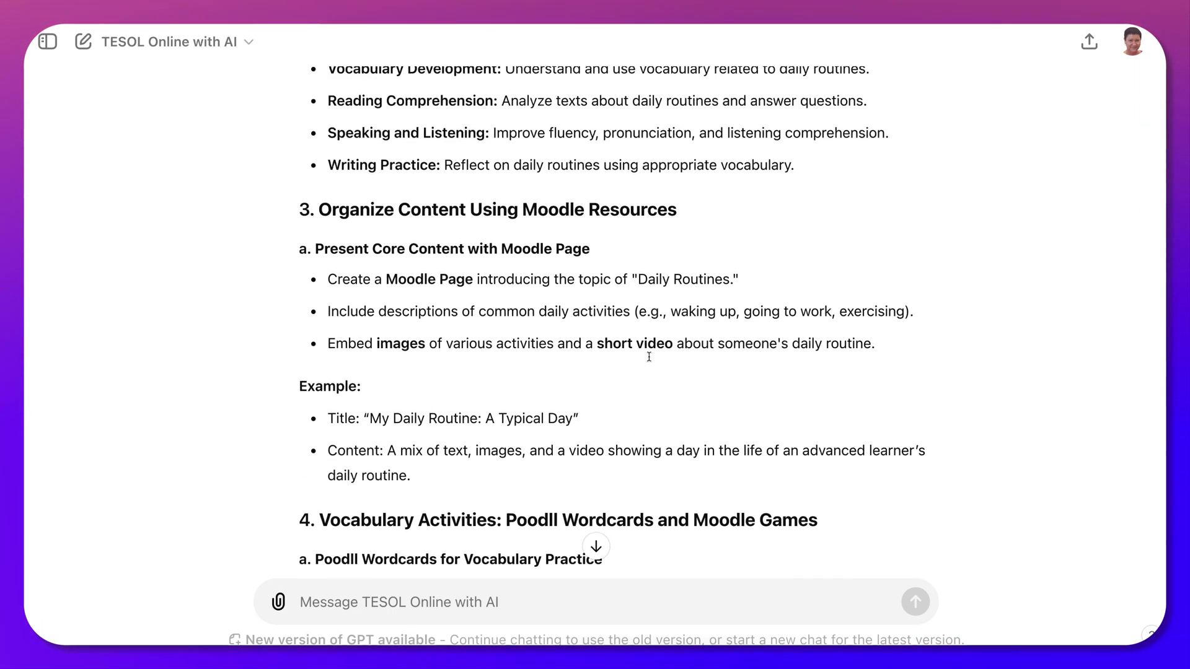
scroll(649, 357, "up", 16)
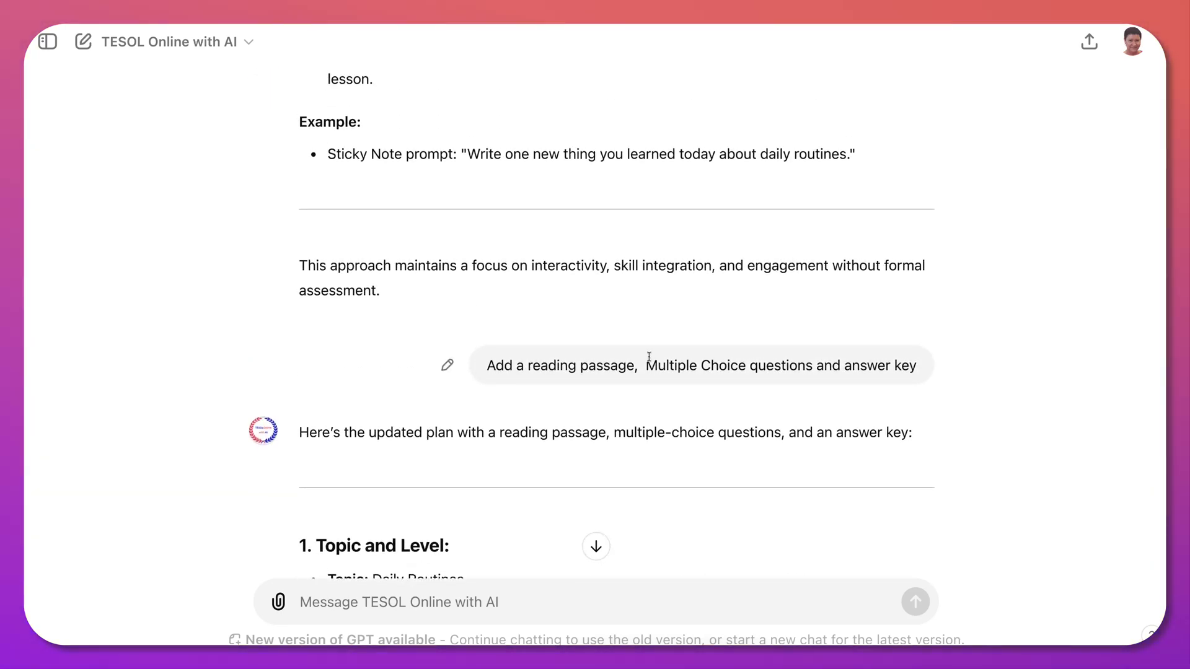
scroll(649, 356, "up", 20)
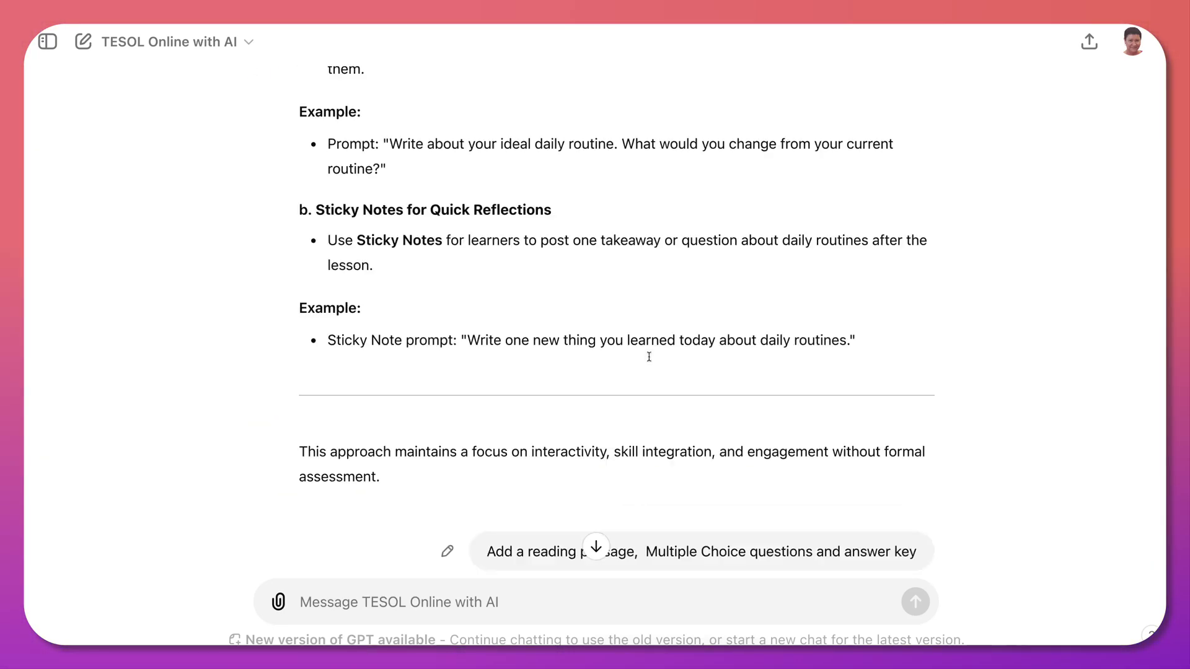
scroll(650, 362, "up", 20)
scroll(649, 357, "up", 7)
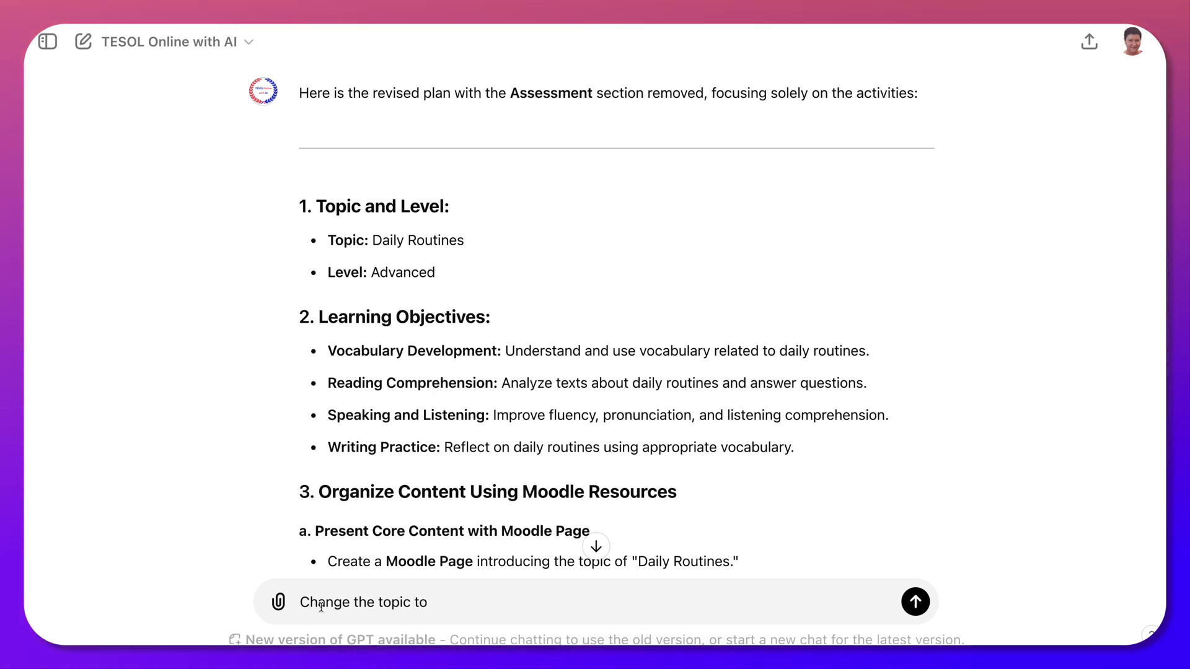
- Type the request to change the topic to home and the audience to young learners
type("h")
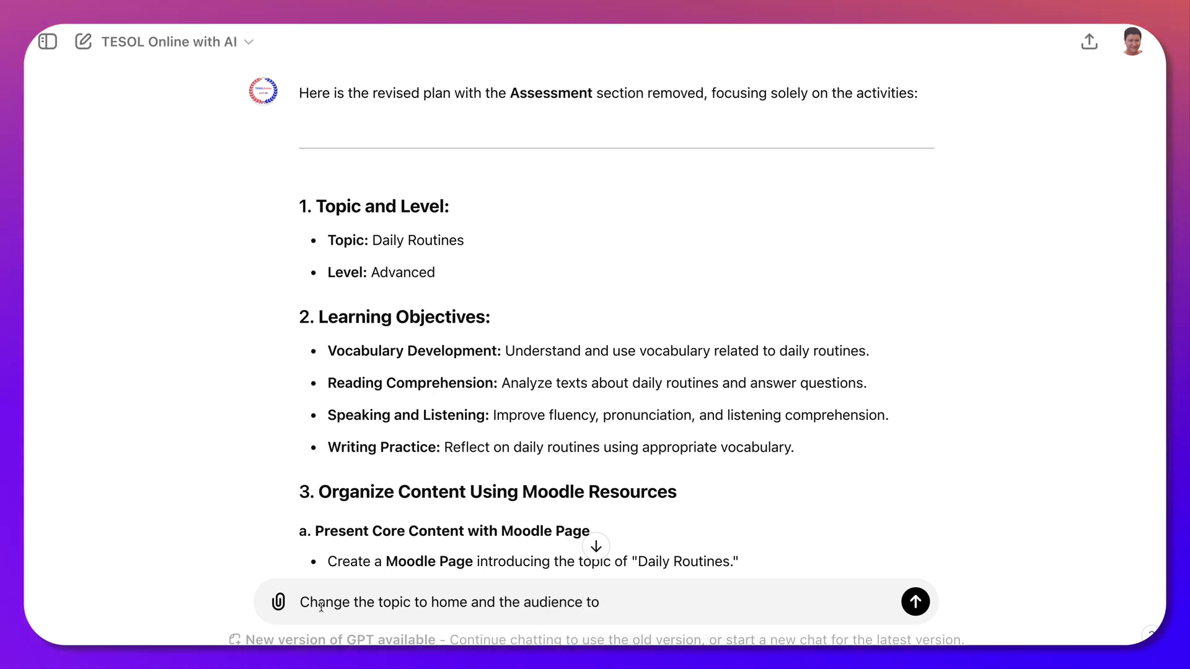
type("ome and the audience to you")
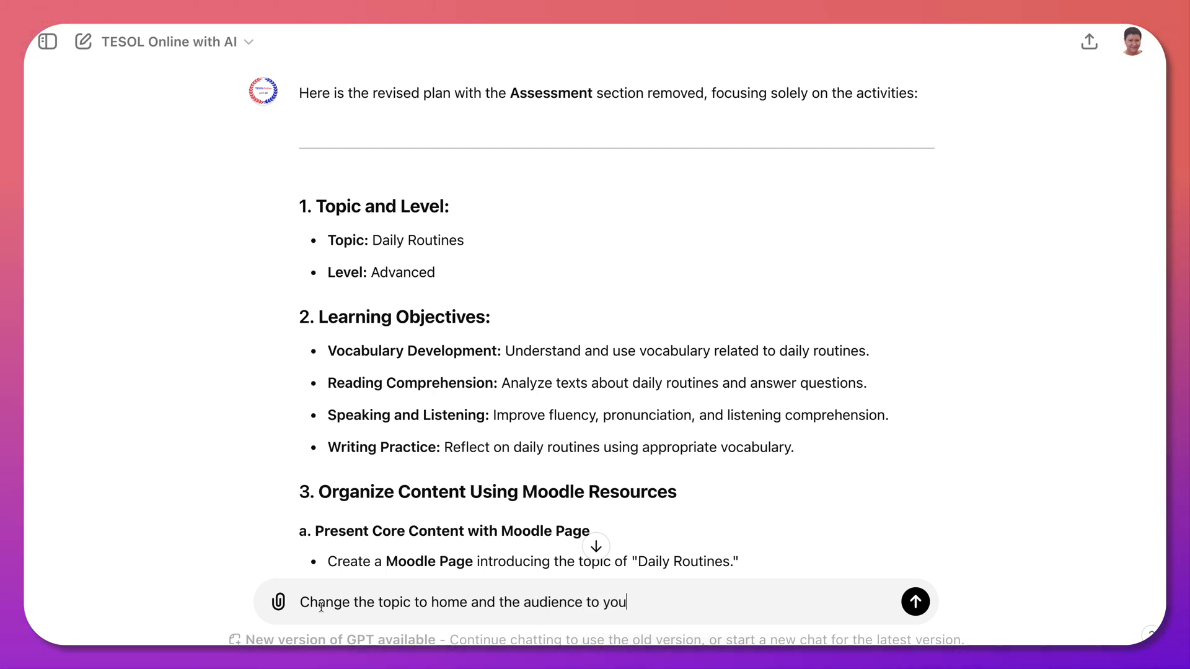
type("ng learners beginners.")
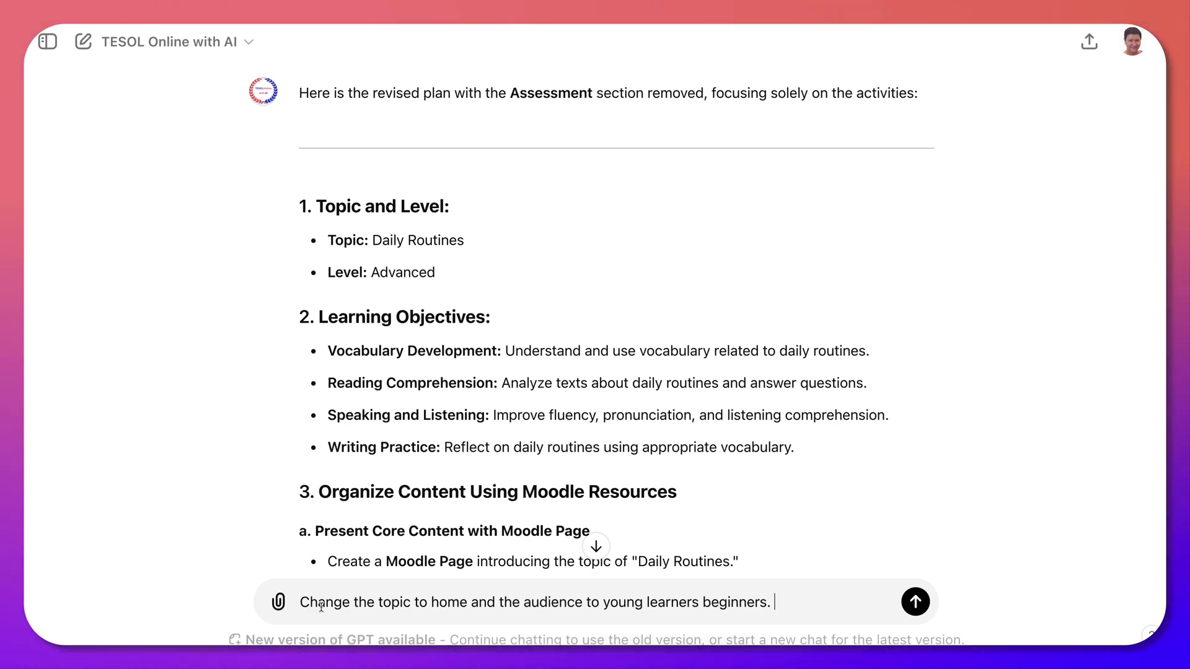
- Send the revision request so the GPT rewrites the plan for young beginners with a 'My House' passage and questions
key("Return")
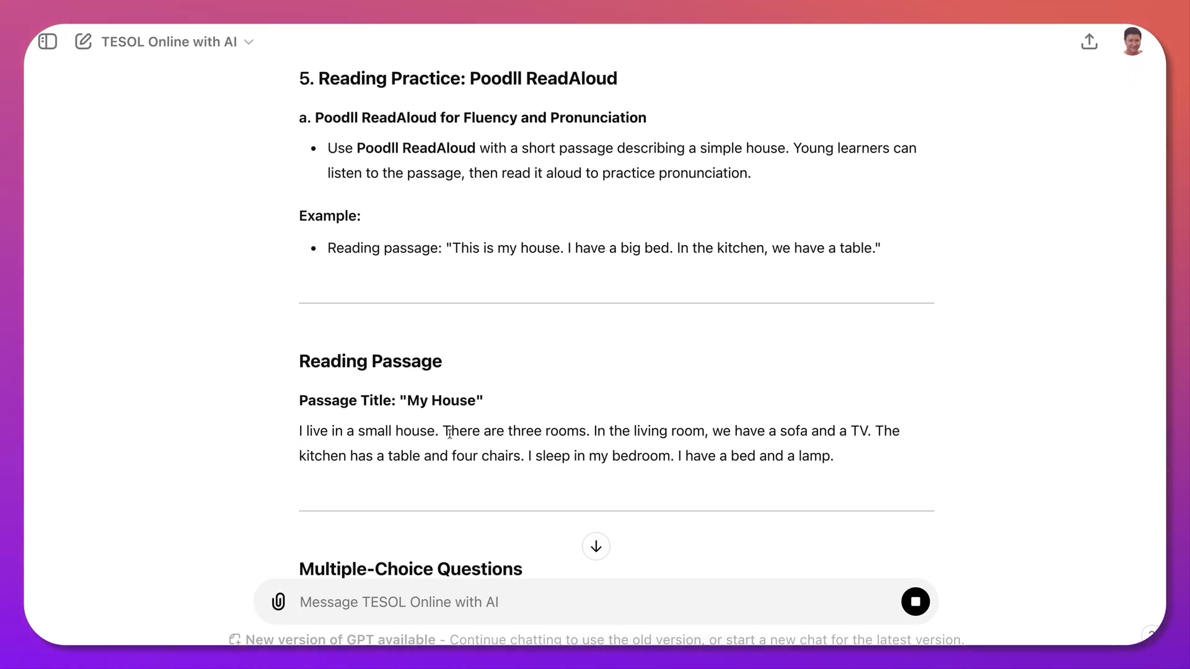
scroll(449, 433, "down", 5)
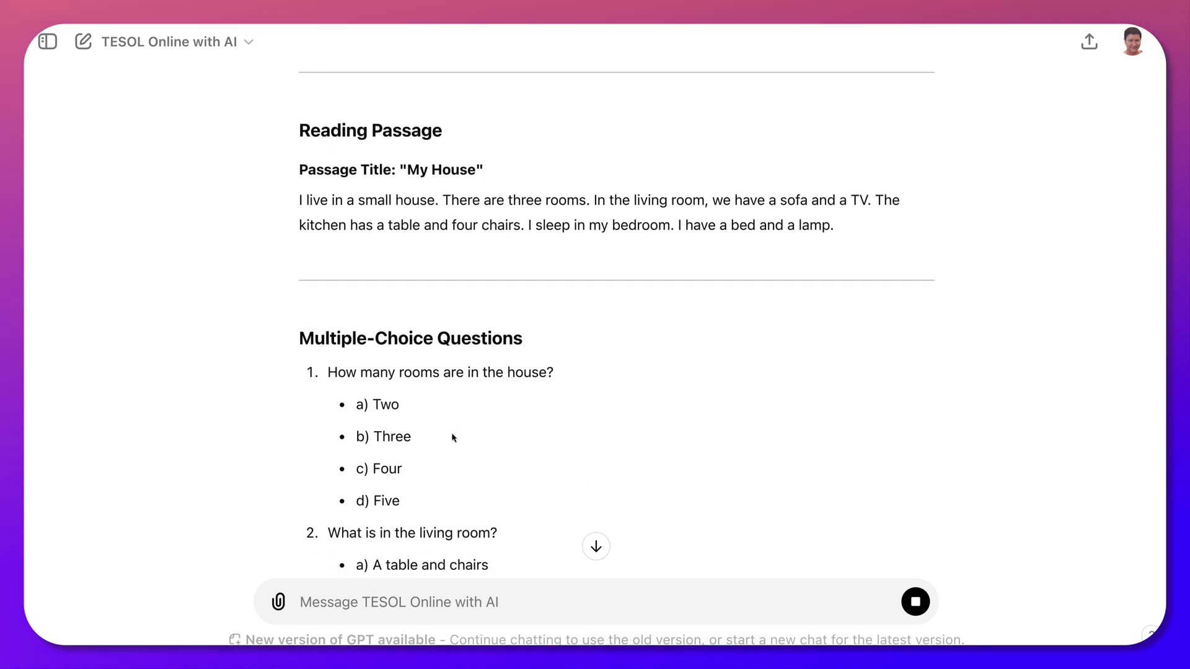
scroll(450, 434, "down", 3)
scroll(578, 500, "up", 10)
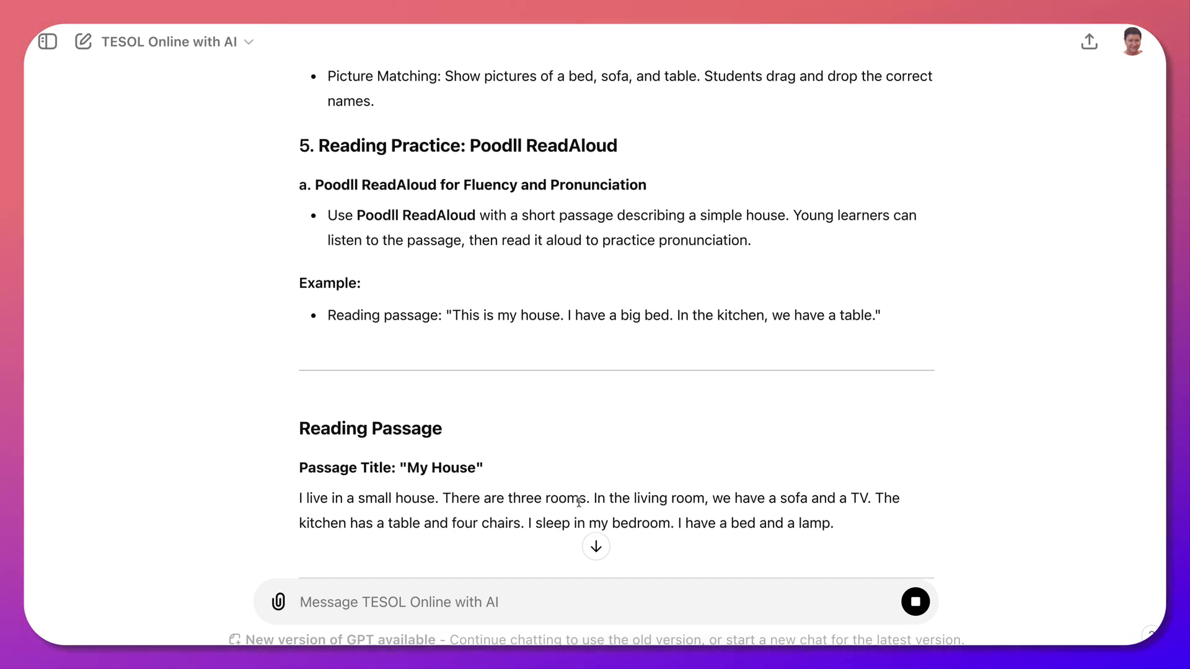
scroll(552, 499, "down", 5)
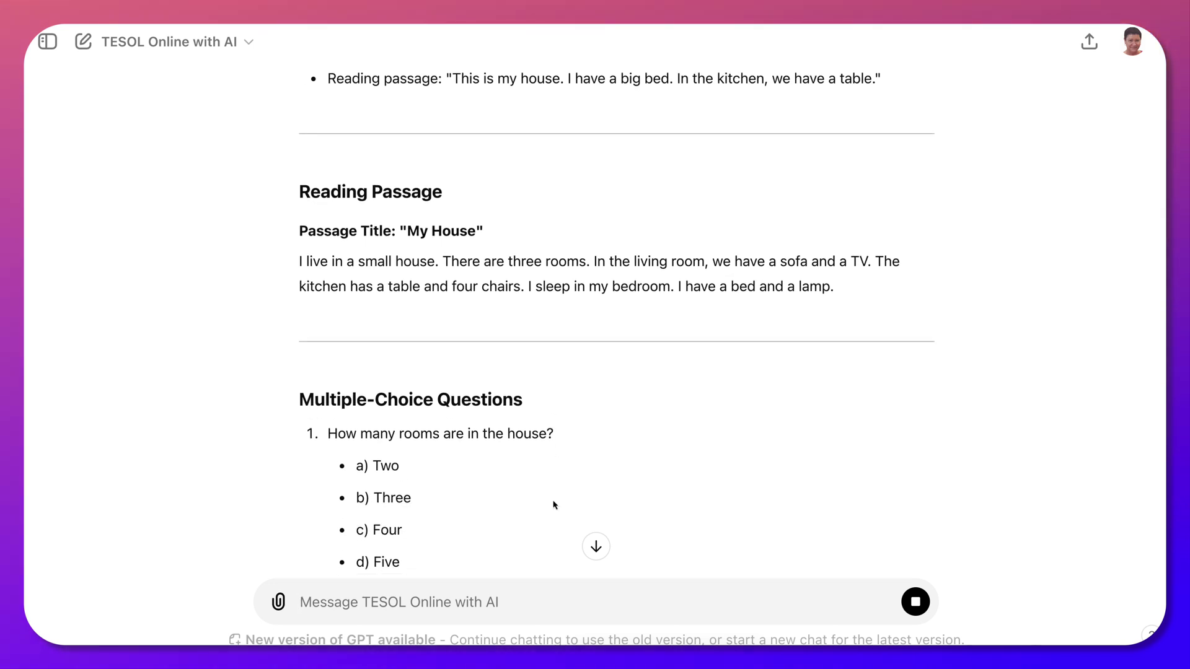
scroll(553, 504, "down", 9)
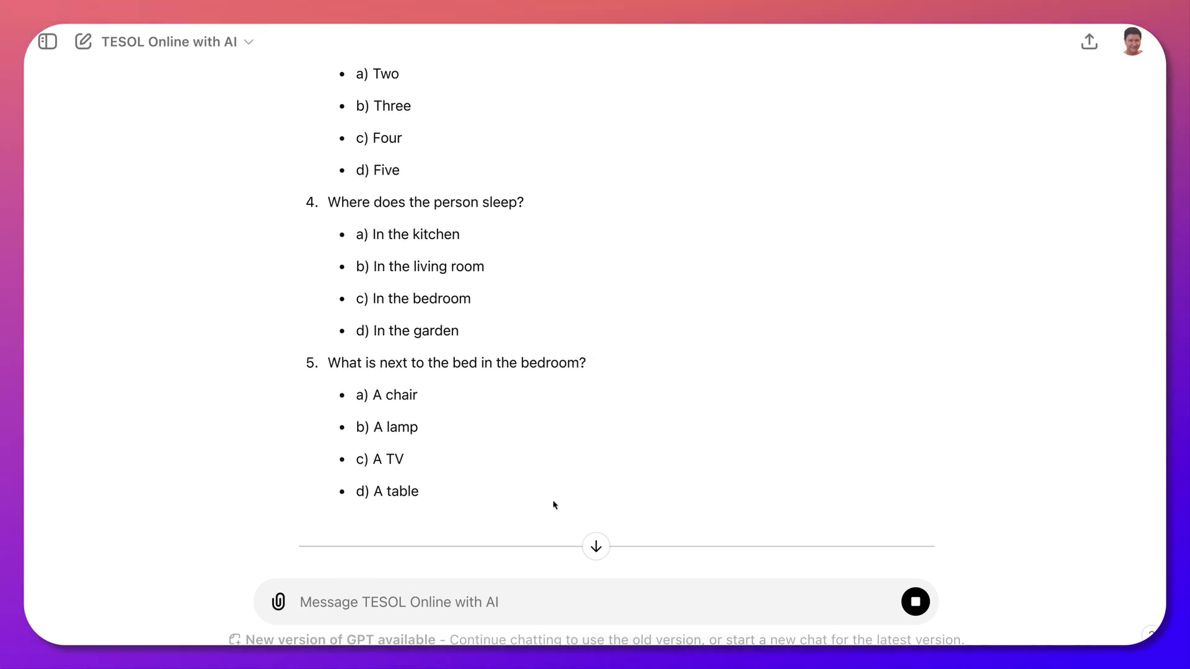
scroll(553, 504, "down", 12)
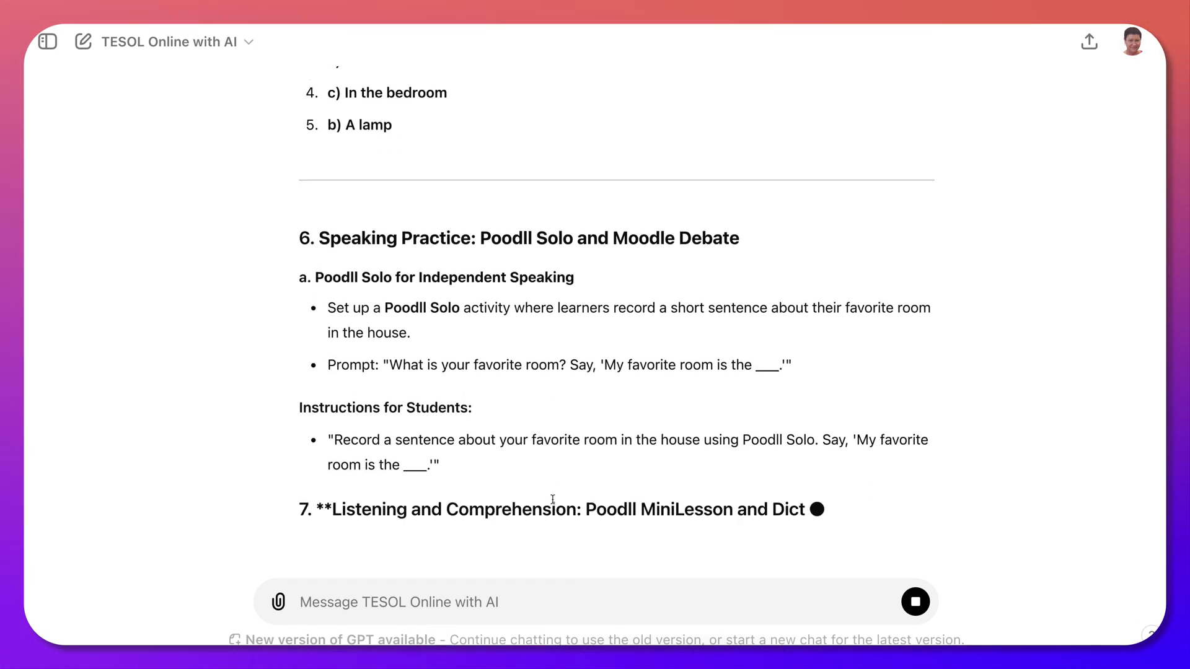